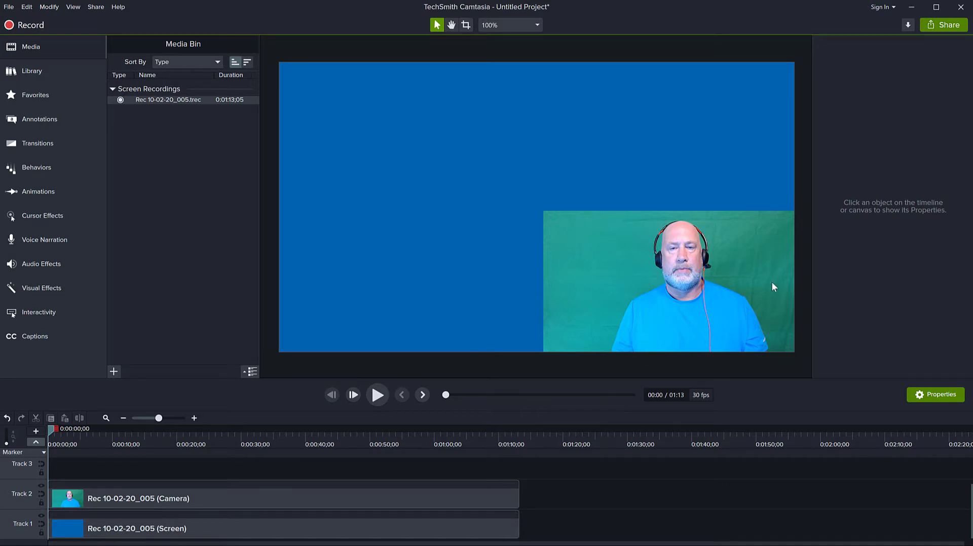
# Step: Scale the camera clip back to 100% to cover the screen recording, then preview playback
pyautogui.click(724, 239)
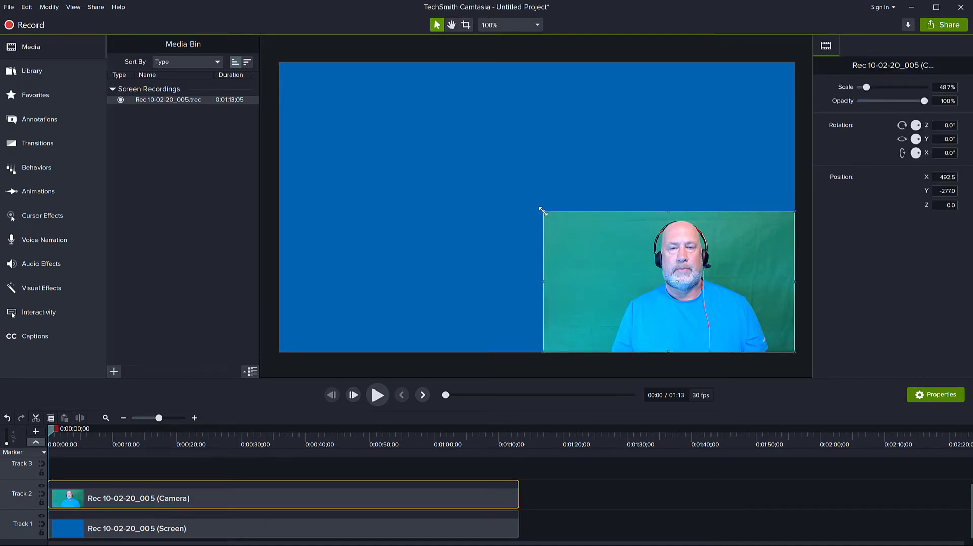
pyautogui.moveTo(542, 212); pyautogui.dragTo(280, 184)
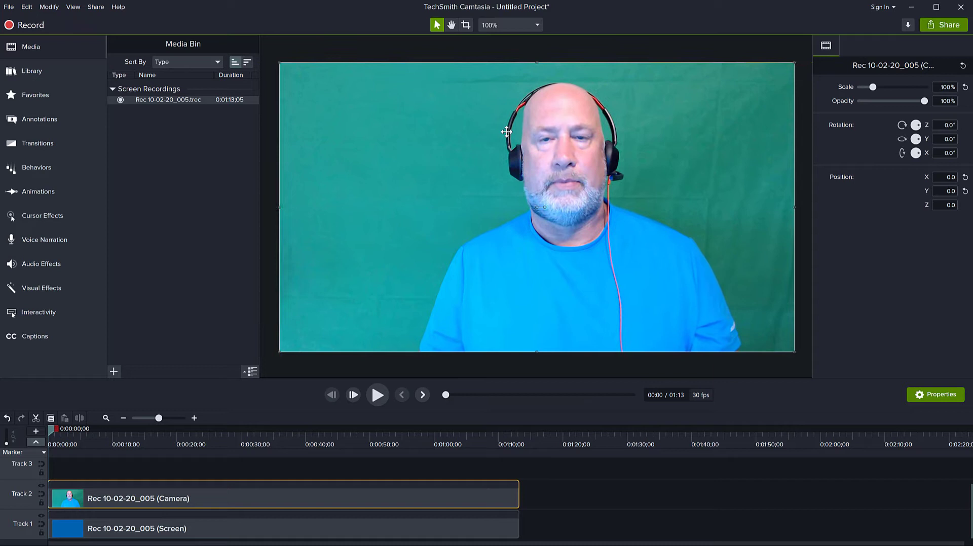
pyautogui.moveTo(54, 436); pyautogui.dragTo(61, 435)
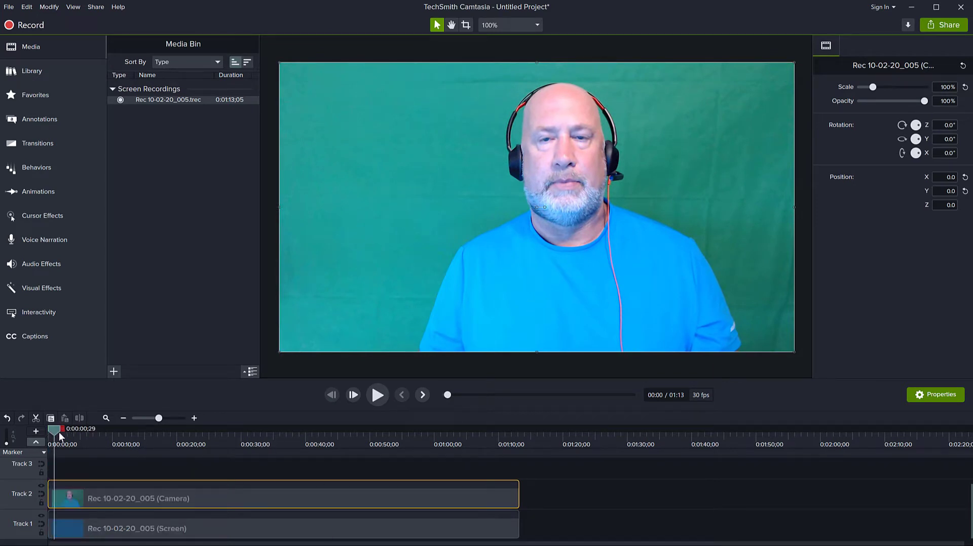
pyautogui.click(378, 397)
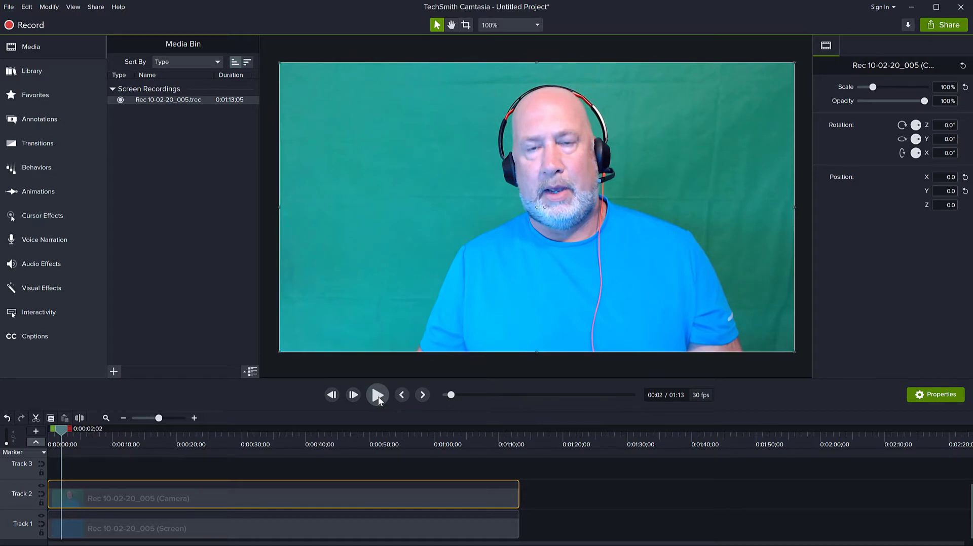
pyautogui.click(378, 396)
pyautogui.click(378, 396)
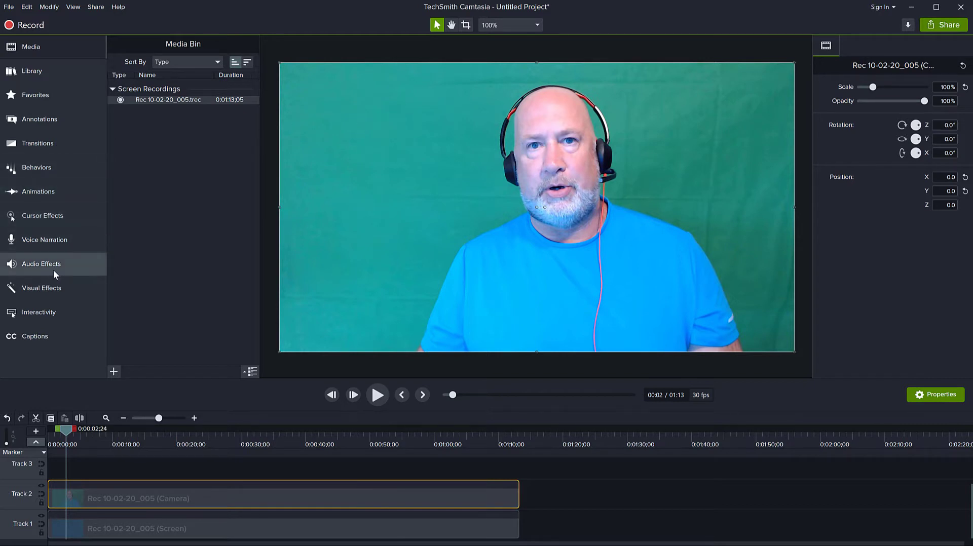
# Step: Apply Remove a Color to the camera clip and sample the green backdrop as the key colour
pyautogui.click(48, 287)
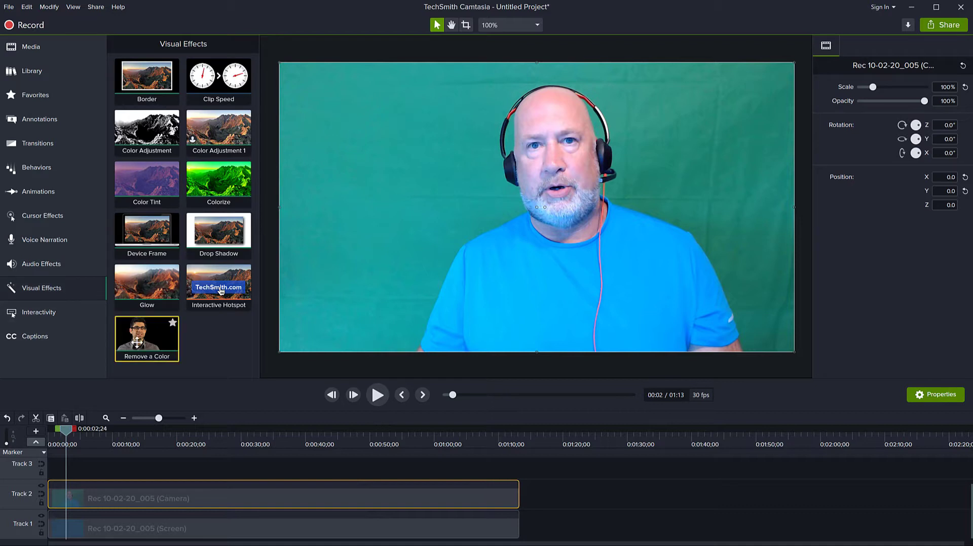
pyautogui.moveTo(142, 337); pyautogui.dragTo(138, 495)
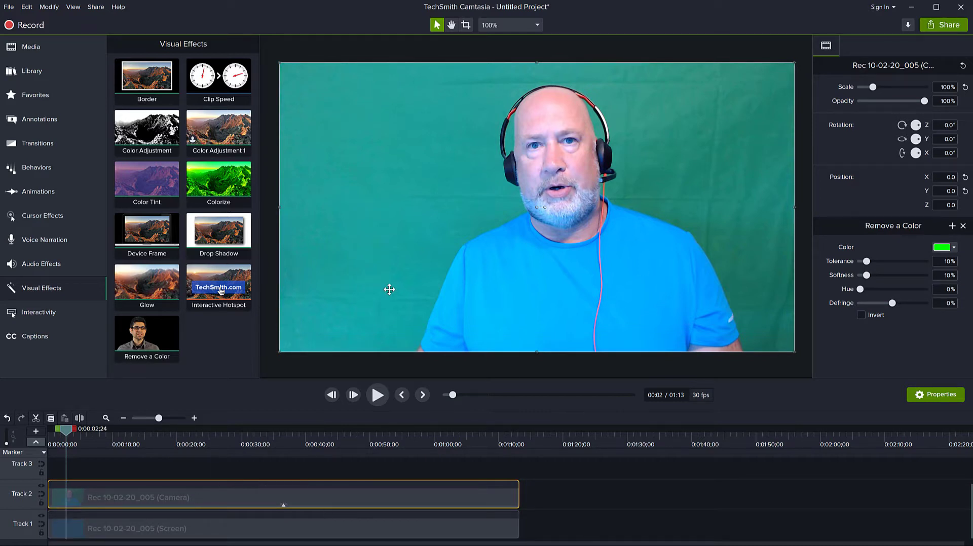
pyautogui.click(954, 248)
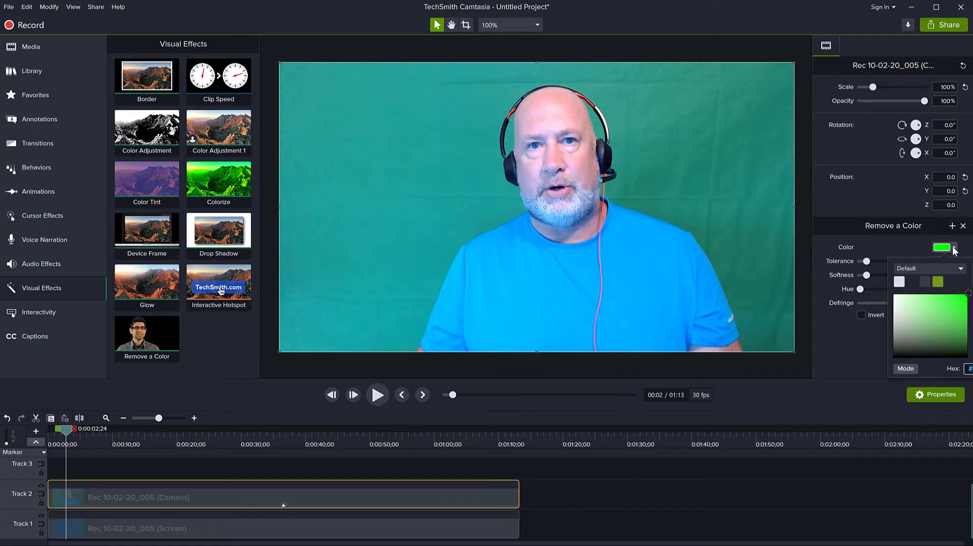
pyautogui.click(967, 368)
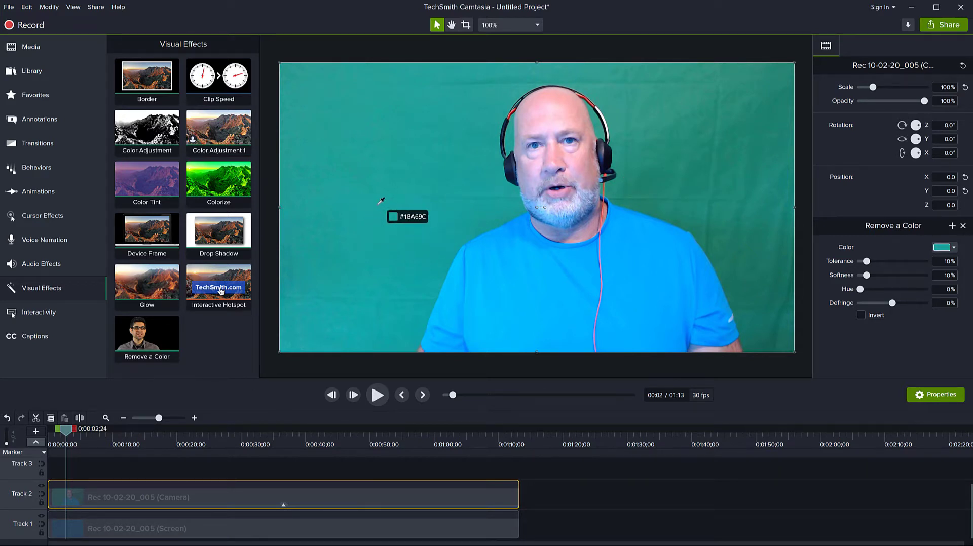
pyautogui.click(433, 207)
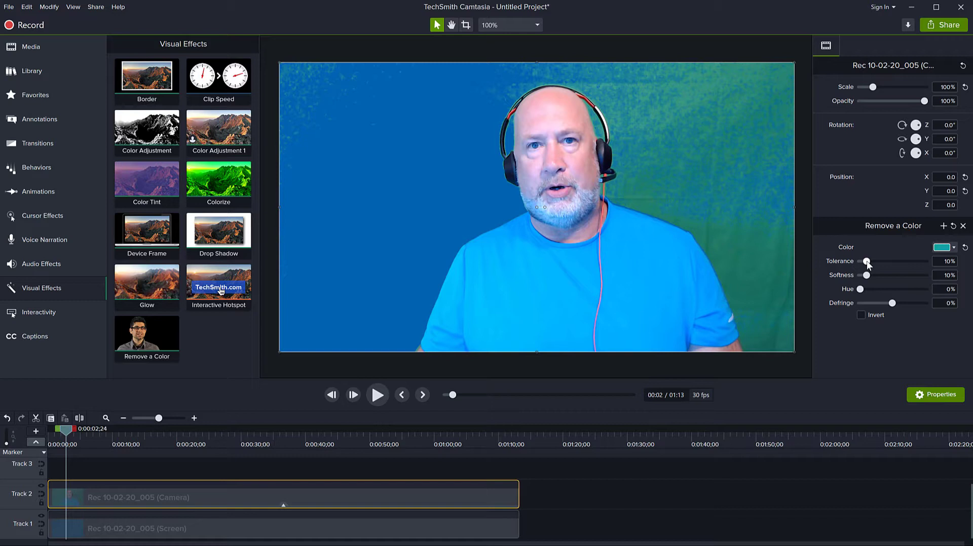
# Step: Tune Remove a Color to 7% tolerance and 28% softness, then play back to check the key
pyautogui.moveTo(867, 263); pyautogui.dragTo(879, 264)
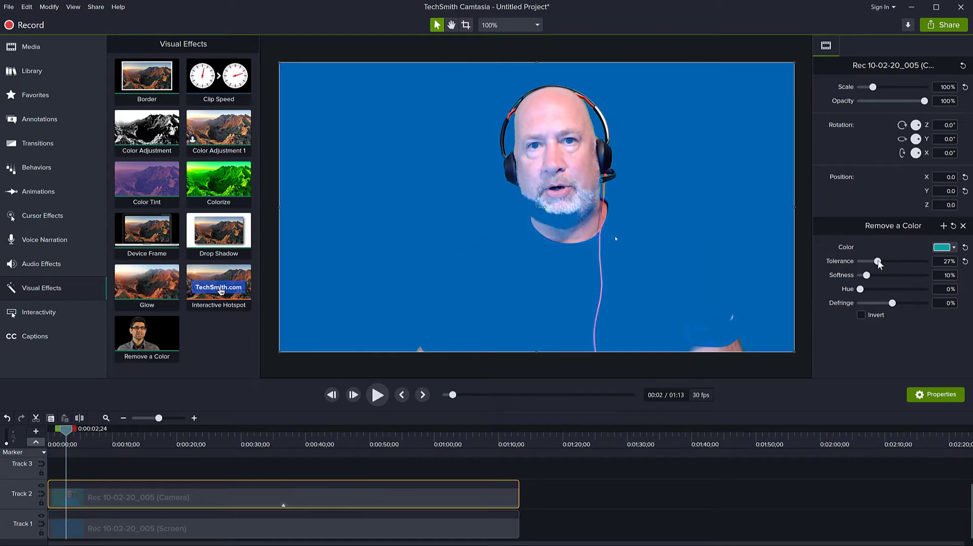
pyautogui.moveTo(880, 264)
pyautogui.mouseDown()
pyautogui.moveTo(866, 264)
pyautogui.moveTo(873, 279)
pyautogui.moveTo(865, 262)
pyautogui.mouseUp()
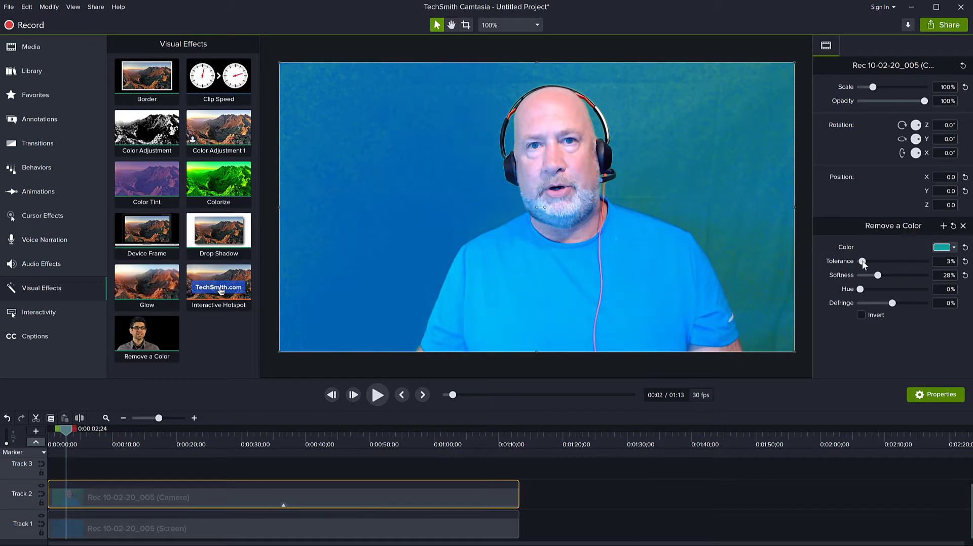
pyautogui.click(379, 396)
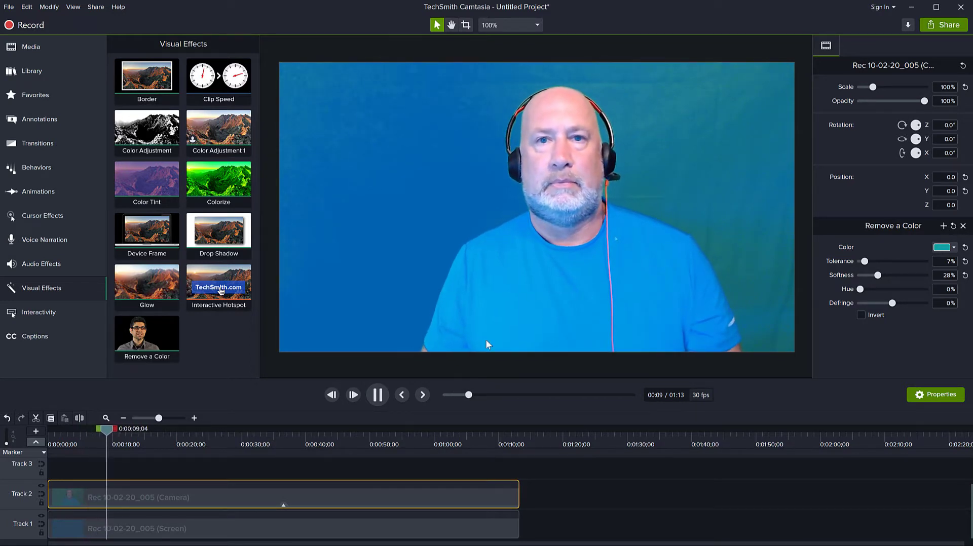
pyautogui.click(375, 401)
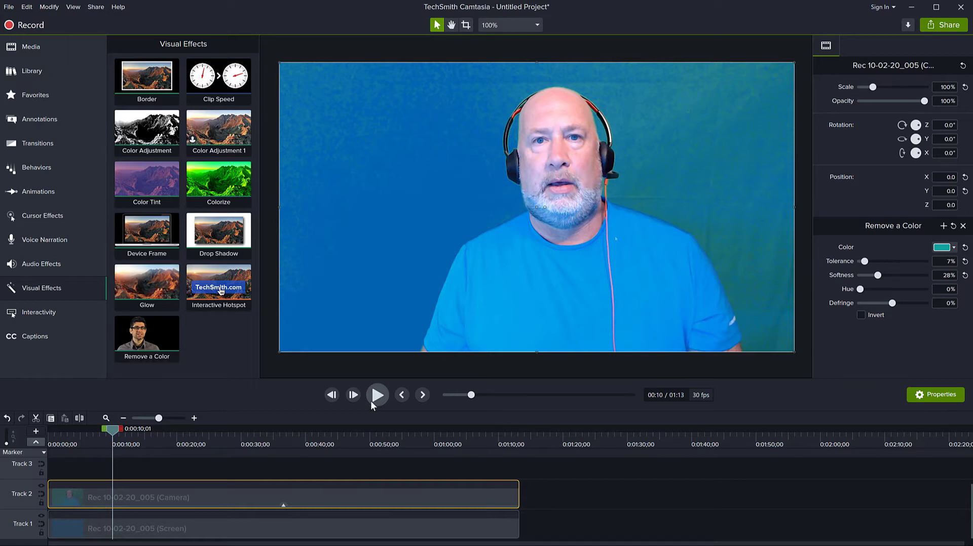
pyautogui.moveTo(112, 429); pyautogui.dragTo(294, 430)
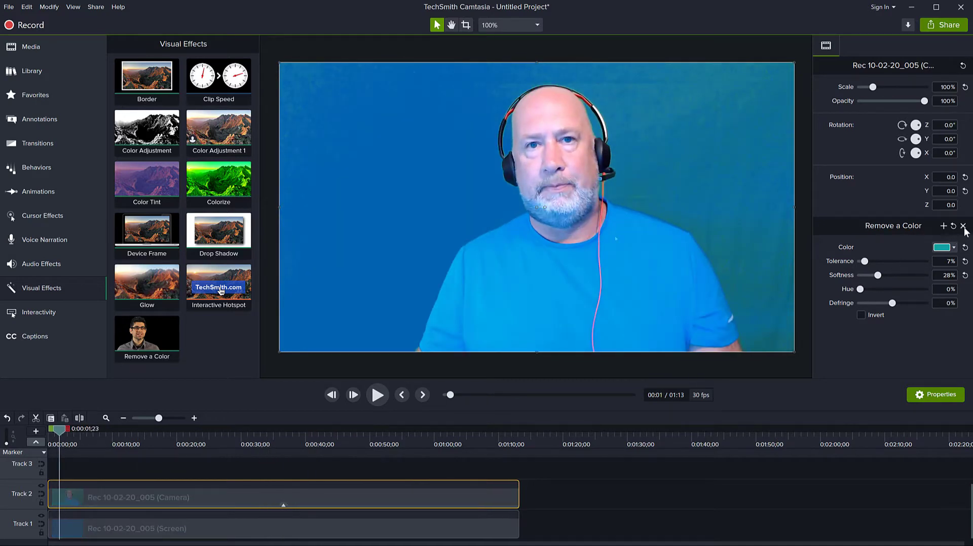
# Step: Delete and re-apply Remove a Color, sampling backdrop green #1CA59B at 10% tolerance and softness
pyautogui.click(963, 226)
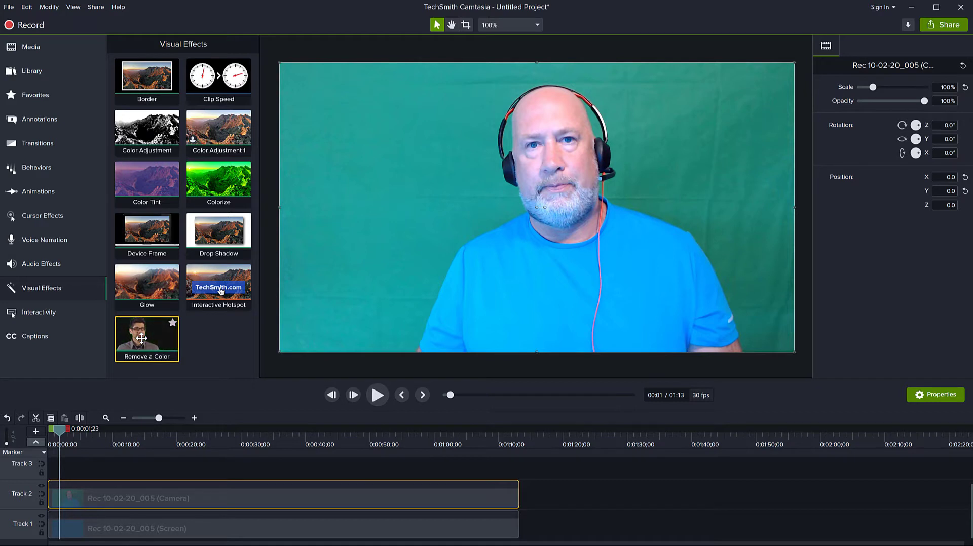
pyautogui.moveTo(141, 338); pyautogui.dragTo(181, 495)
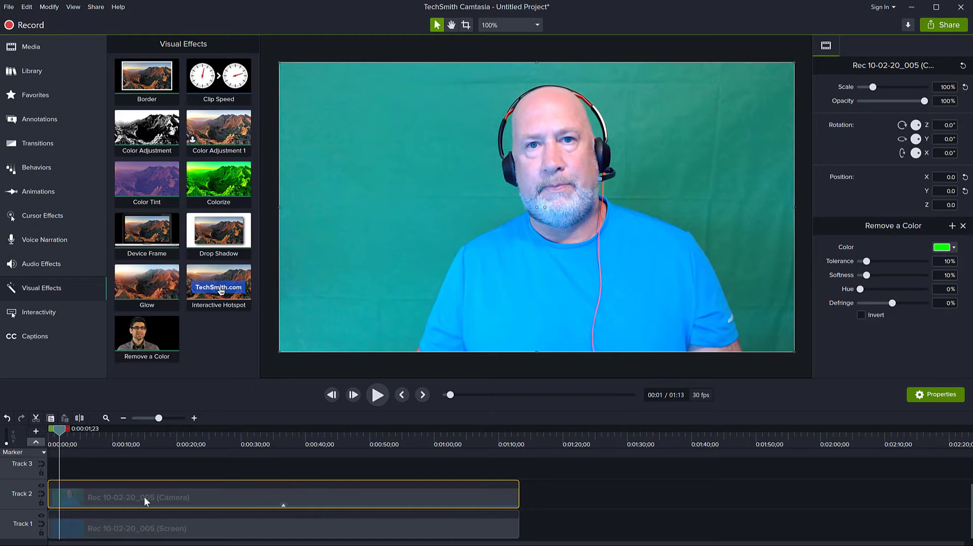
pyautogui.click(954, 248)
pyautogui.click(955, 262)
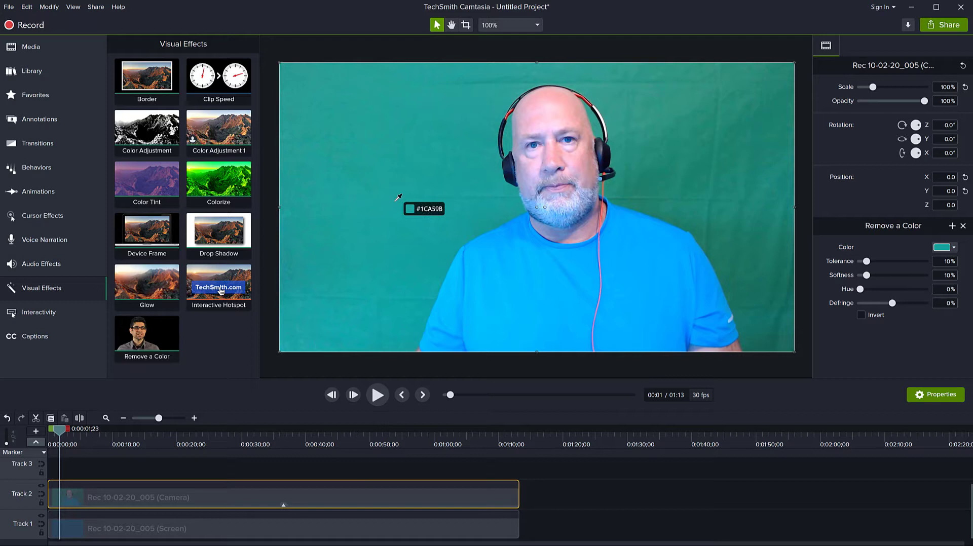
pyautogui.click(389, 209)
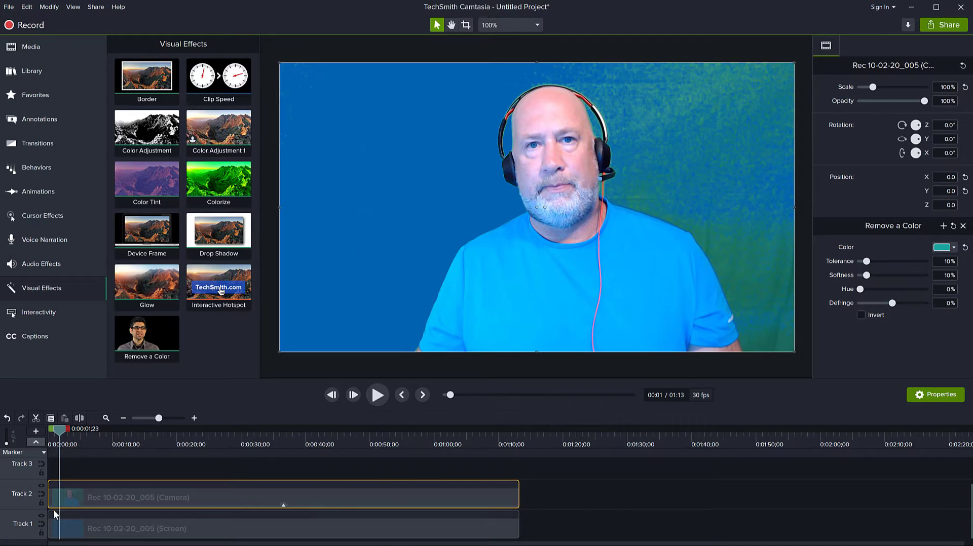
# Step: Toggle Track 1 visibility off and on, enlarge the timeline, and move the camera clip to Track 3
pyautogui.click(41, 516)
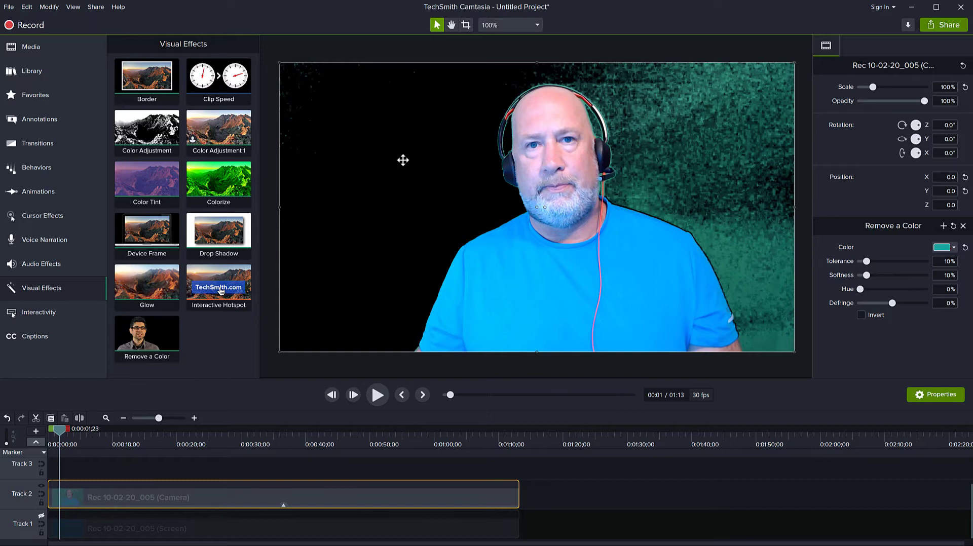
pyautogui.click(41, 516)
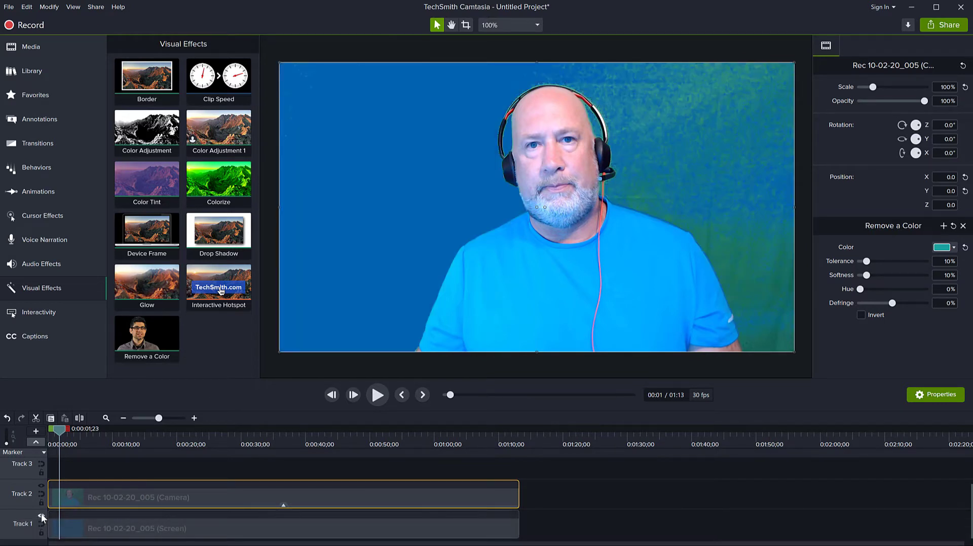
pyautogui.moveTo(306, 381); pyautogui.dragTo(307, 339)
pyautogui.moveTo(183, 494); pyautogui.dragTo(172, 463)
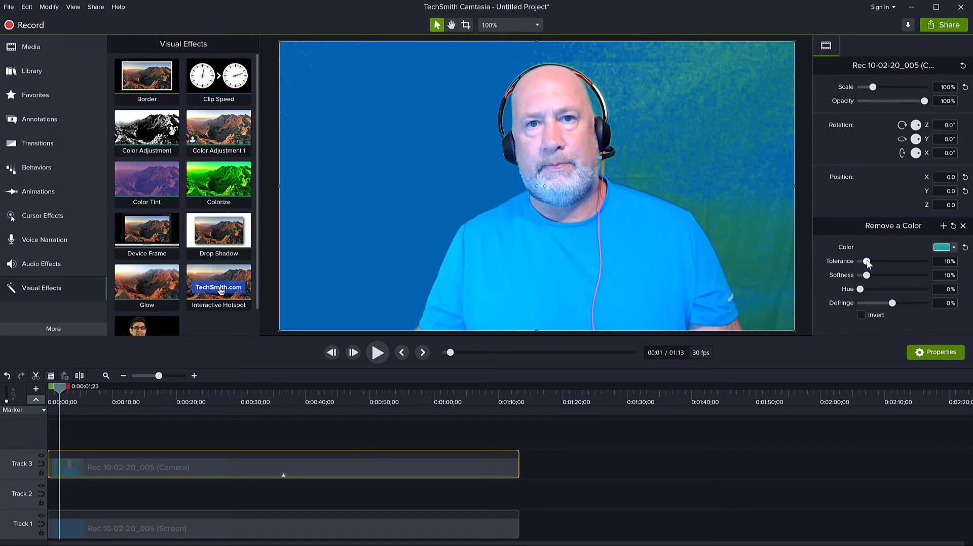
# Step: Resample the teal backdrop colour and set the Remove a Color tolerance to 8%
pyautogui.moveTo(867, 262); pyautogui.dragTo(864, 262)
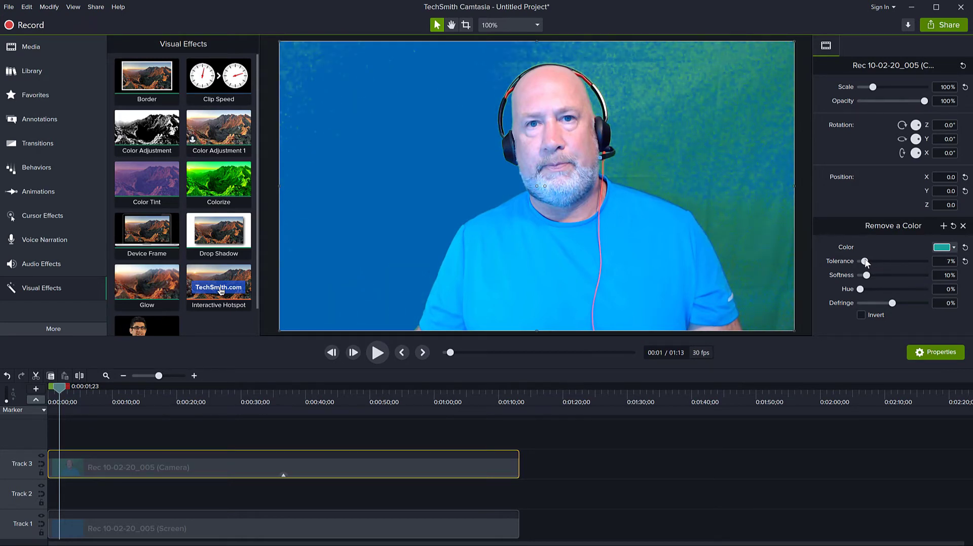
pyautogui.click(945, 249)
pyautogui.click(942, 247)
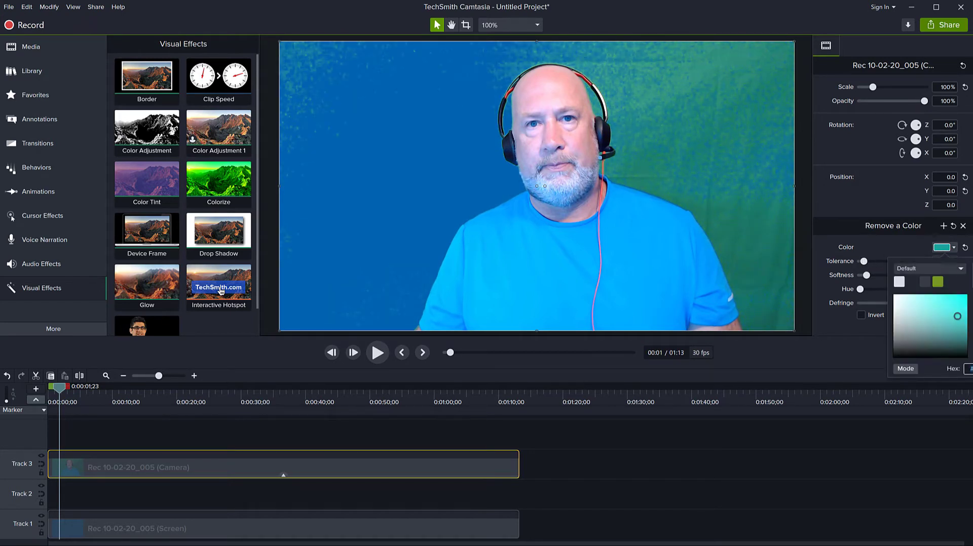
pyautogui.click(756, 223)
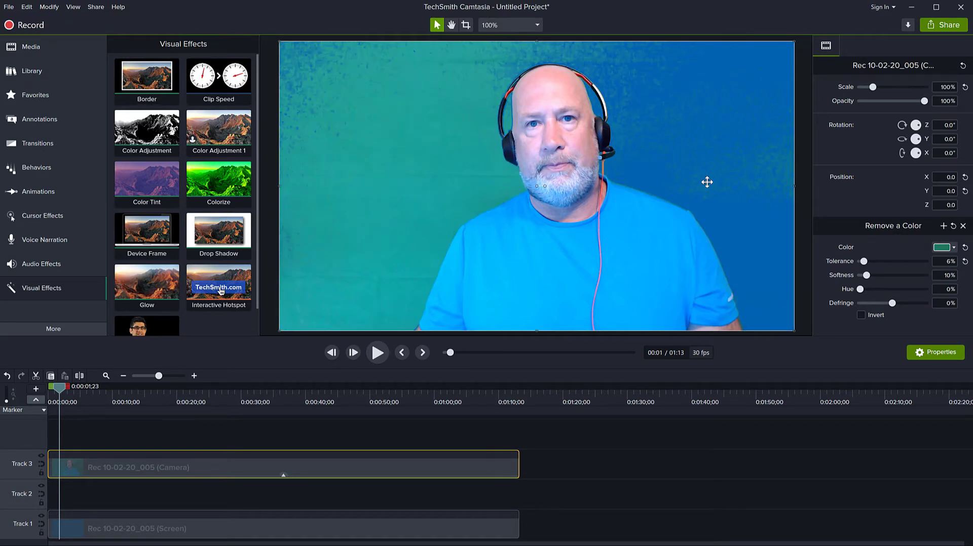
pyautogui.moveTo(863, 261); pyautogui.dragTo(868, 263)
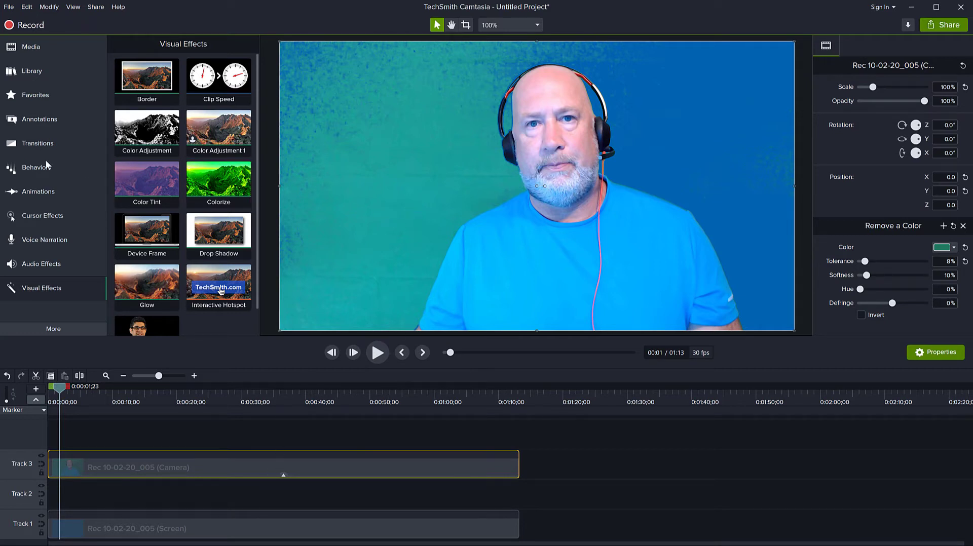
# Step: Add a black rectangle shape sized to the full canvas and place it on Track 2
pyautogui.click(29, 120)
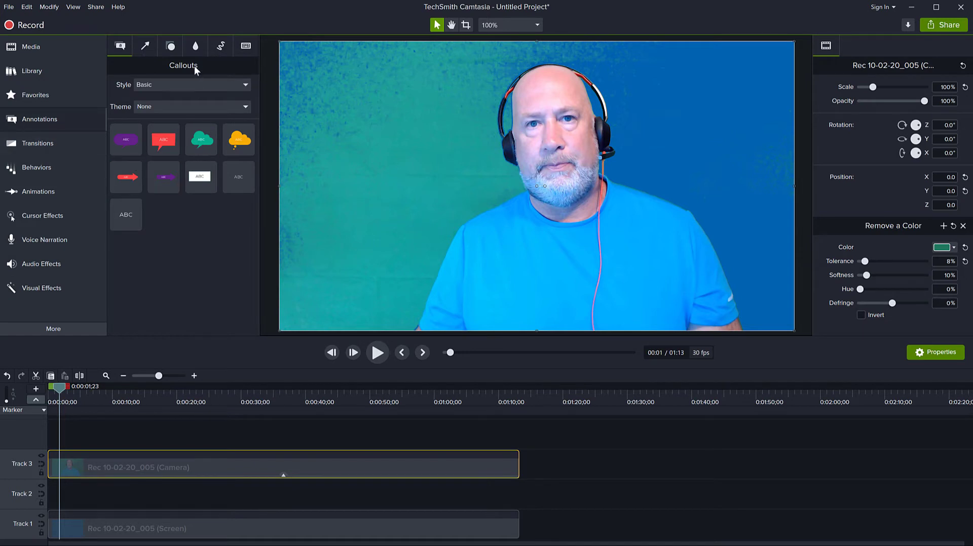
pyautogui.click(168, 48)
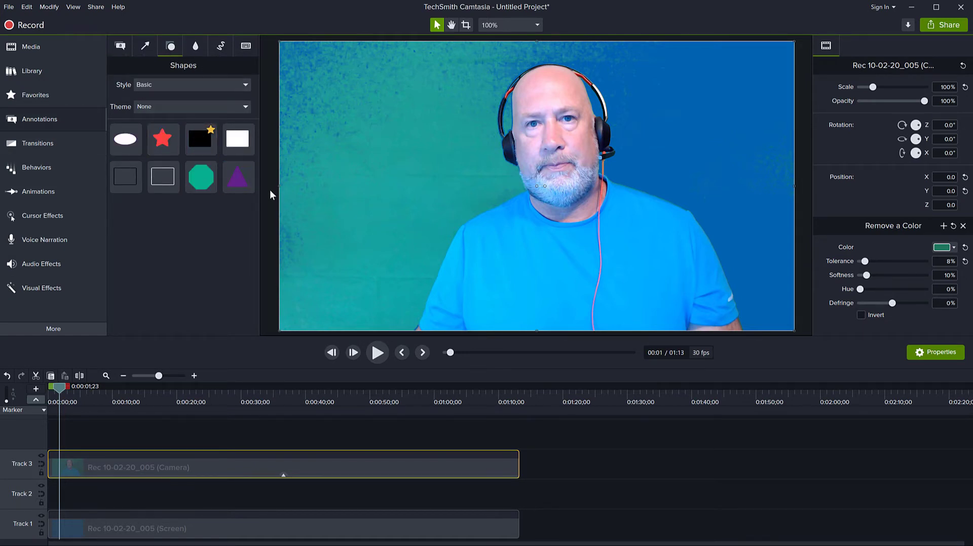
pyautogui.scroll(-1, 270, 189)
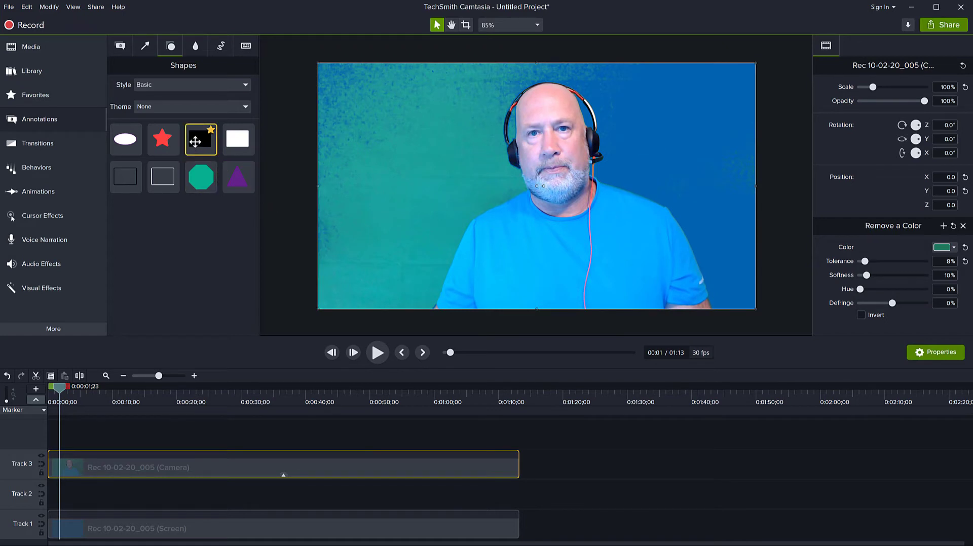
pyautogui.moveTo(195, 142); pyautogui.dragTo(343, 77)
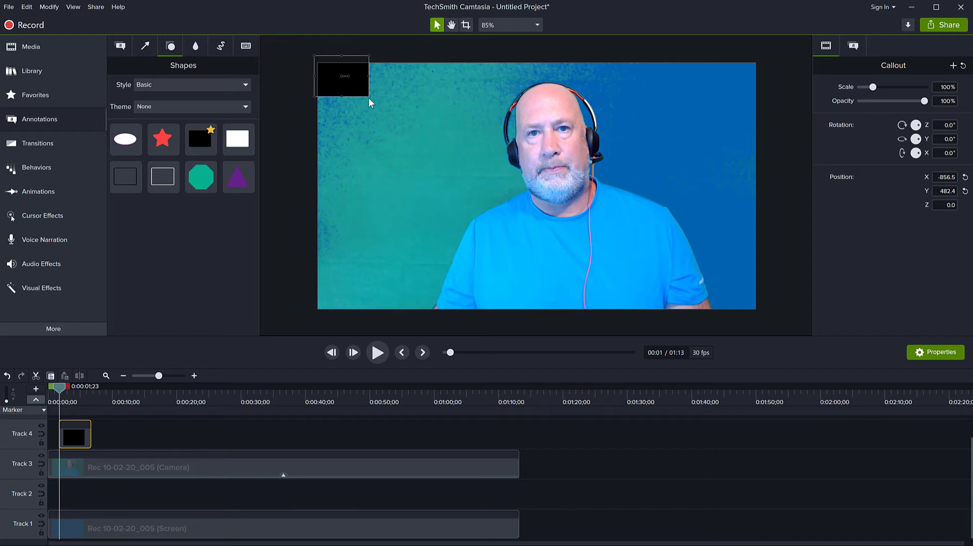
pyautogui.moveTo(368, 96); pyautogui.dragTo(762, 316)
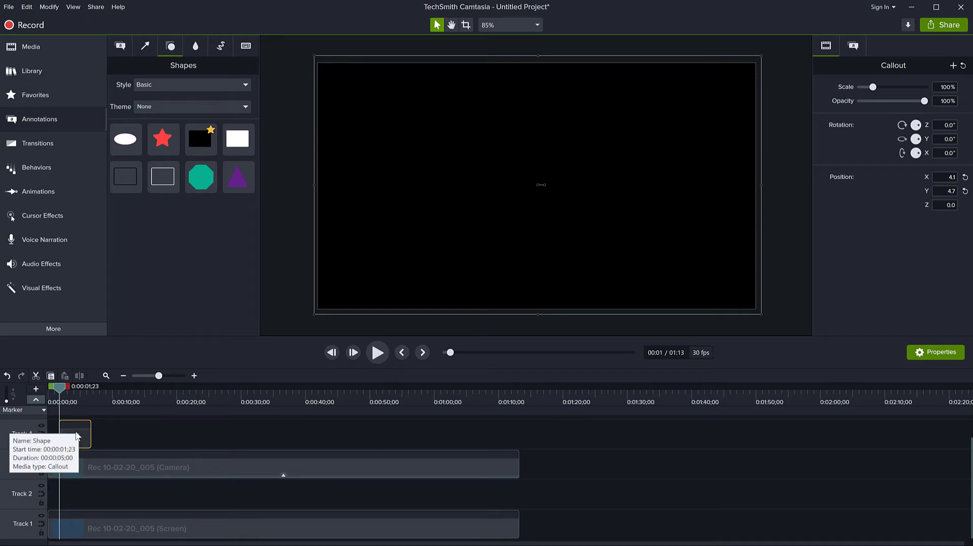
pyautogui.moveTo(77, 436); pyautogui.dragTo(515, 504)
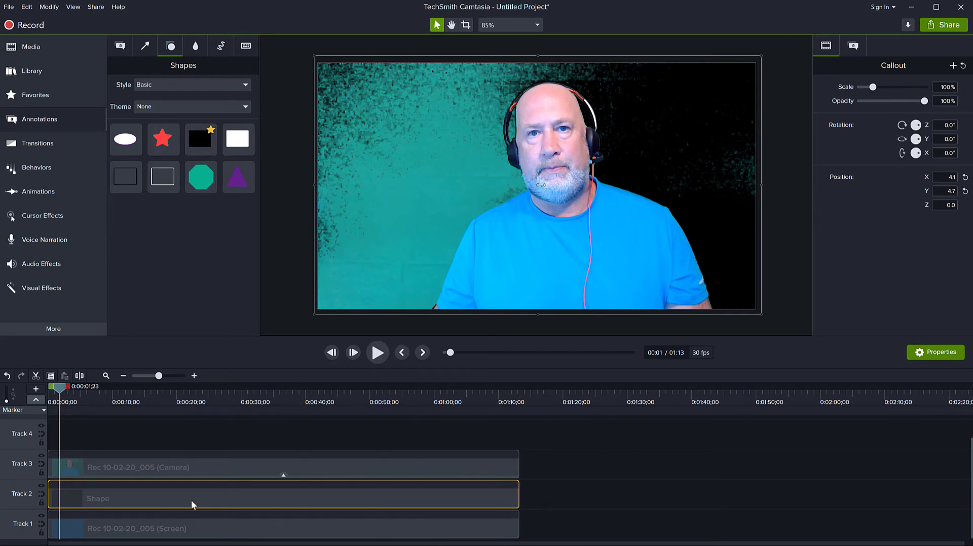
# Step: Fill the rectangle with teal #14A4A1 sampled from the backdrop in the preview
pyautogui.click(853, 46)
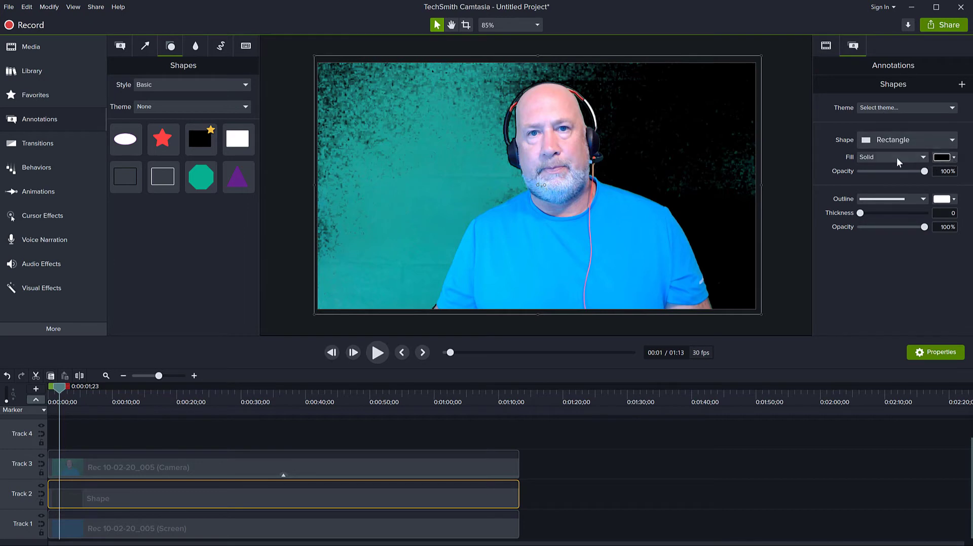
pyautogui.click(948, 157)
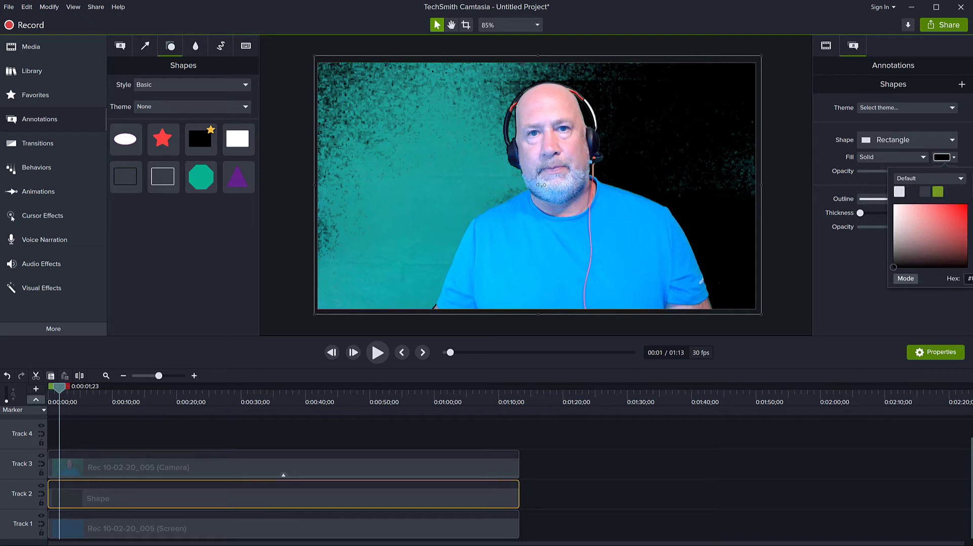
pyautogui.click(937, 126)
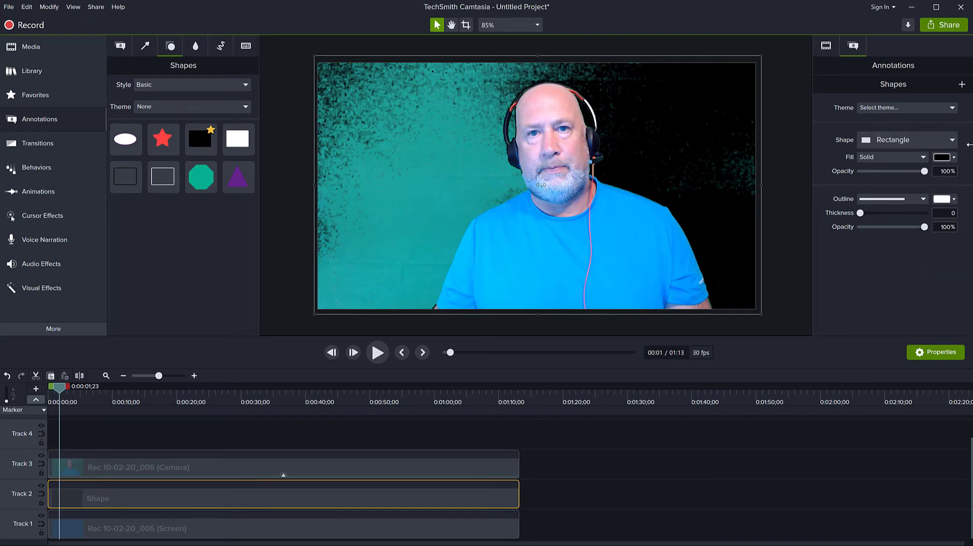
pyautogui.moveTo(968, 144); pyautogui.dragTo(935, 145)
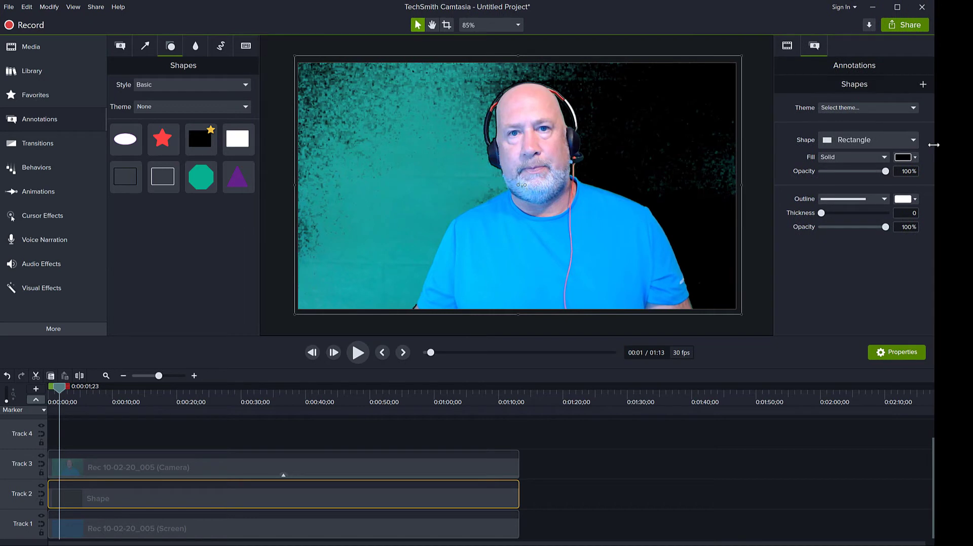
pyautogui.click(910, 162)
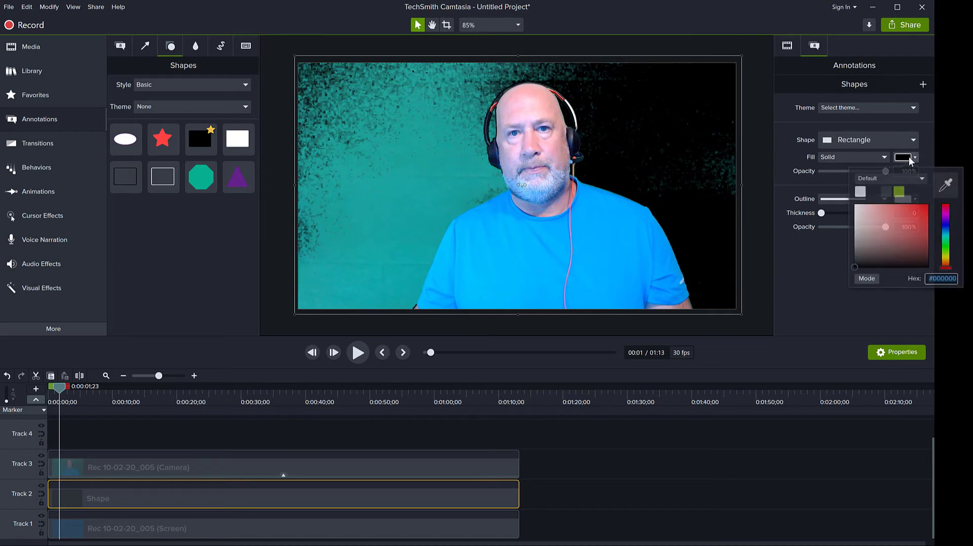
pyautogui.click(946, 188)
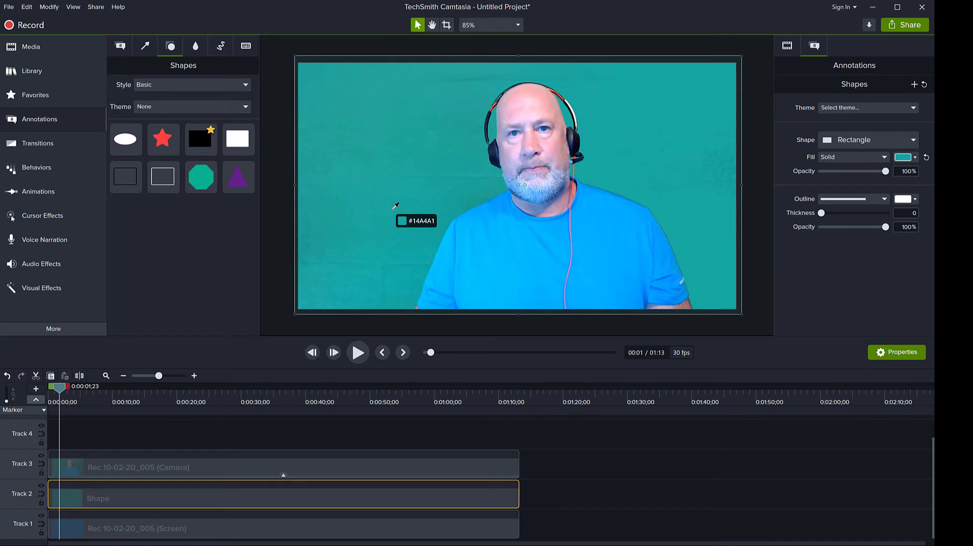
pyautogui.click(396, 206)
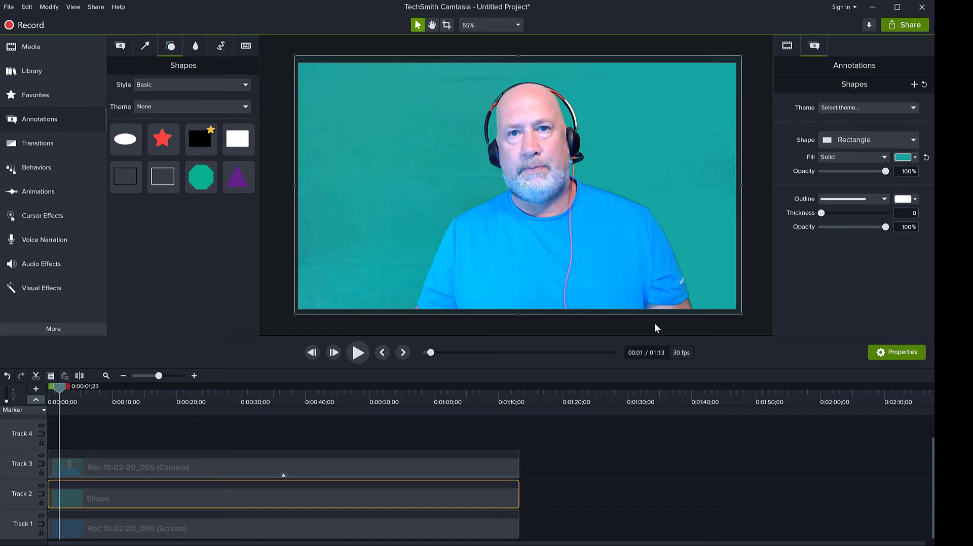
# Step: Start a Local File production using custom settings with MP4 output
pyautogui.click(901, 26)
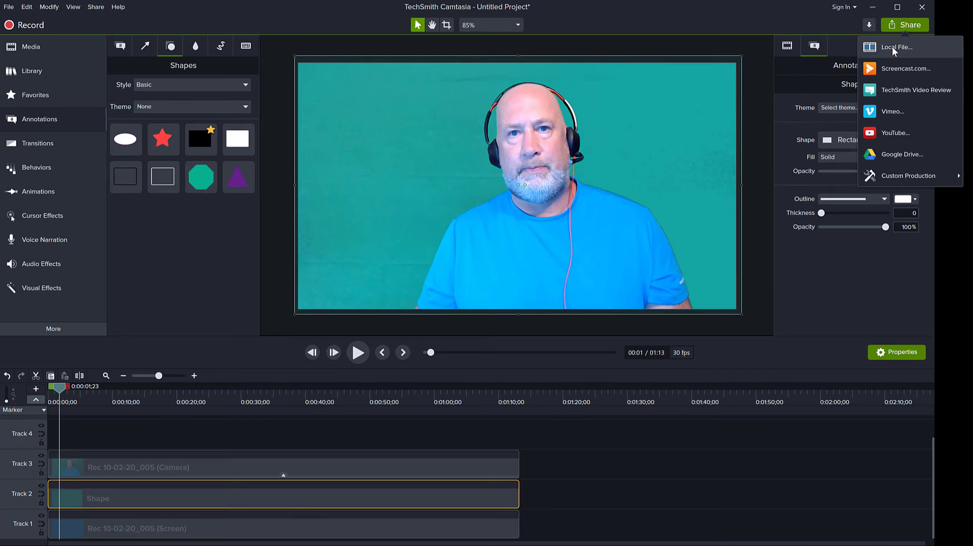
pyautogui.click(892, 47)
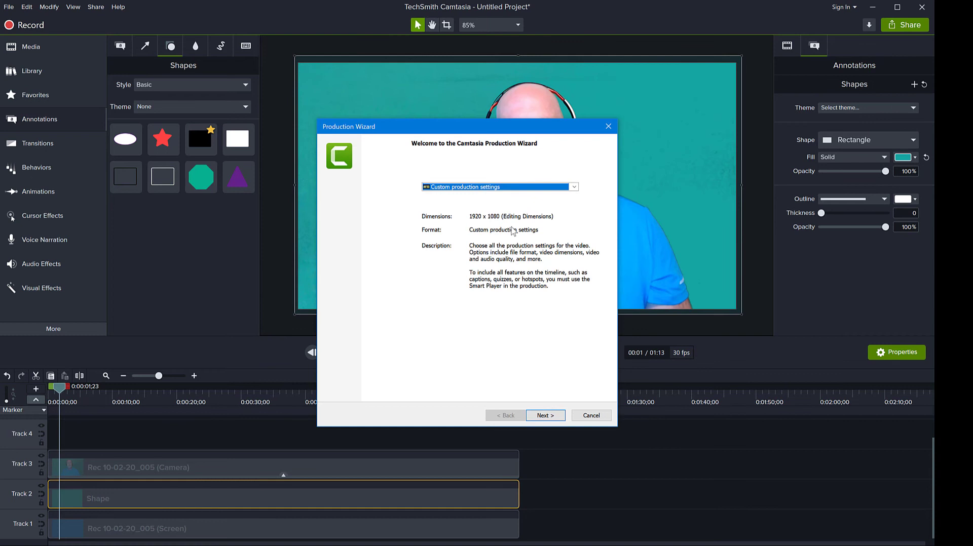
pyautogui.click(545, 415)
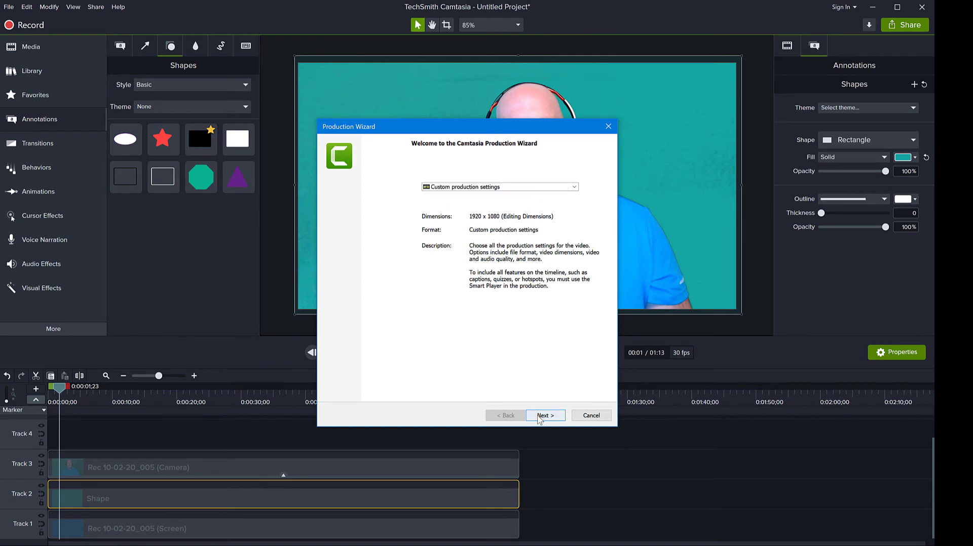
pyautogui.click(545, 416)
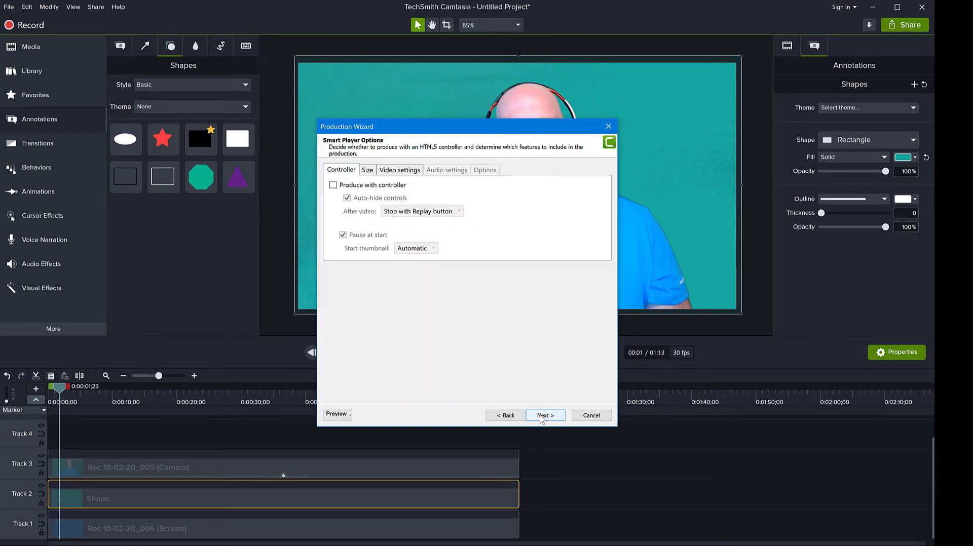
# Step: Review the 75% quality encoding settings and finish rendering Untitled Project.mp4
pyautogui.click(396, 171)
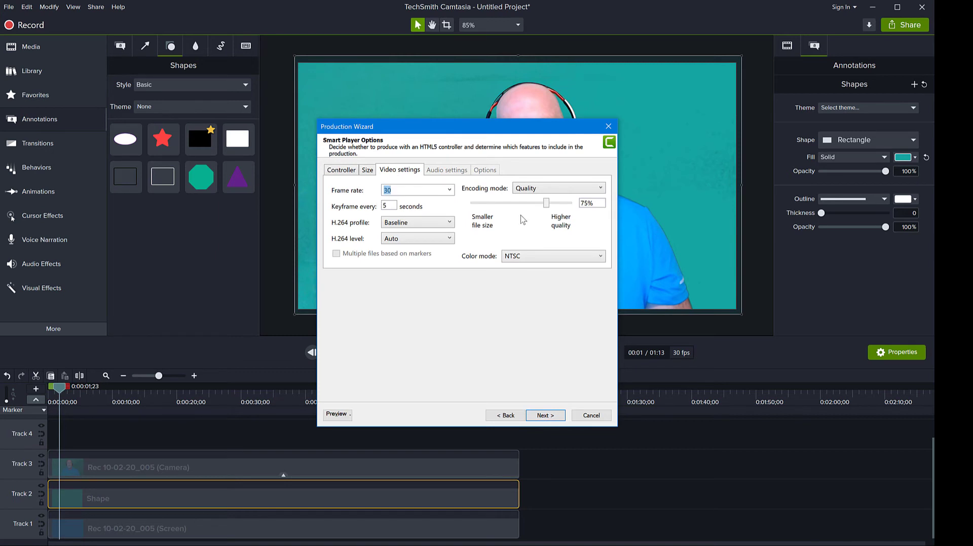
pyautogui.click(585, 205)
pyautogui.click(551, 417)
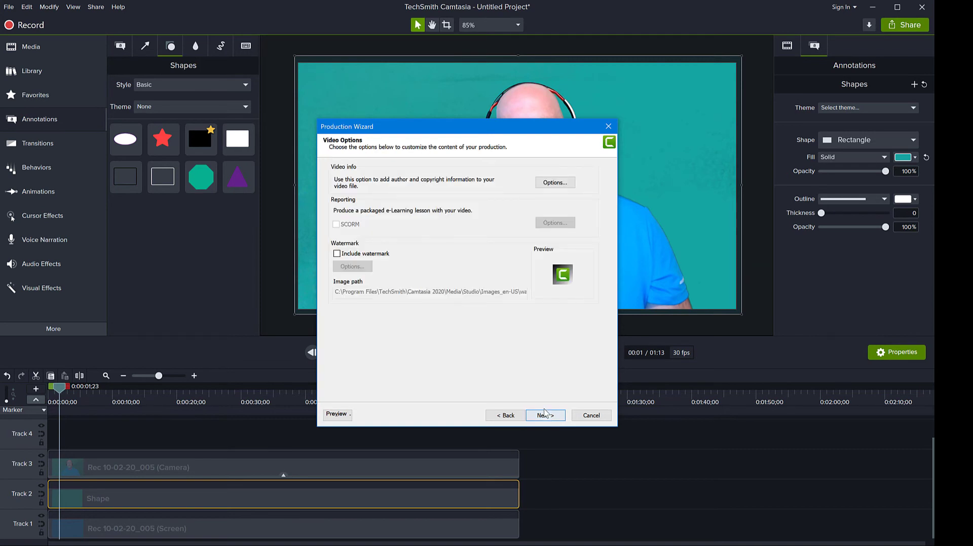
pyautogui.click(551, 416)
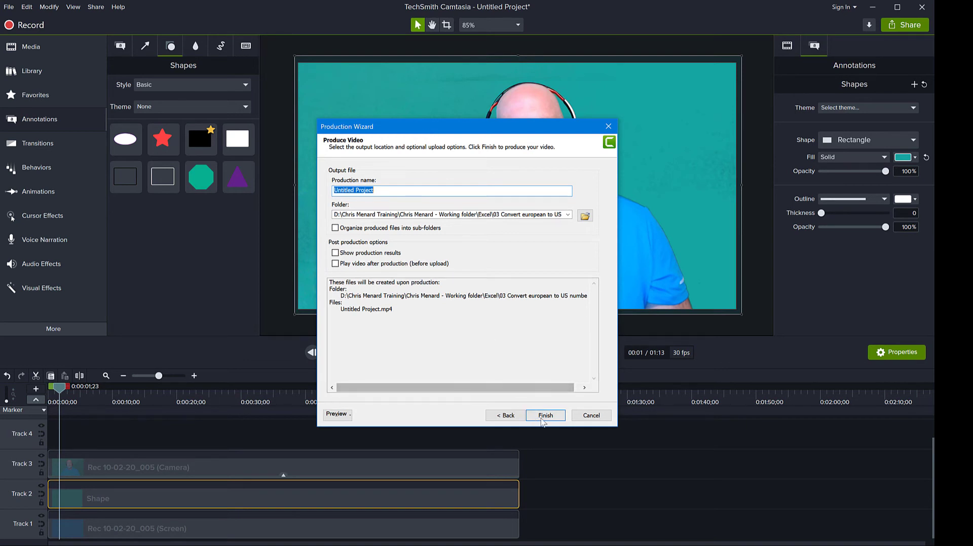
pyautogui.click(590, 415)
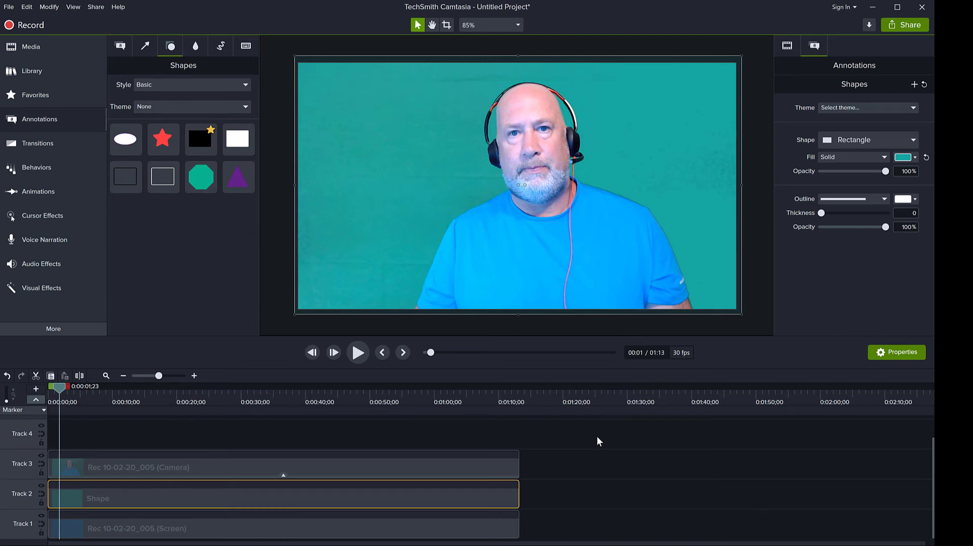
# Step: Import the rendered 1:03, 1920 x 1080 MP4 into the Media Bin and select it
pyautogui.hotkey('ctrl', '1')
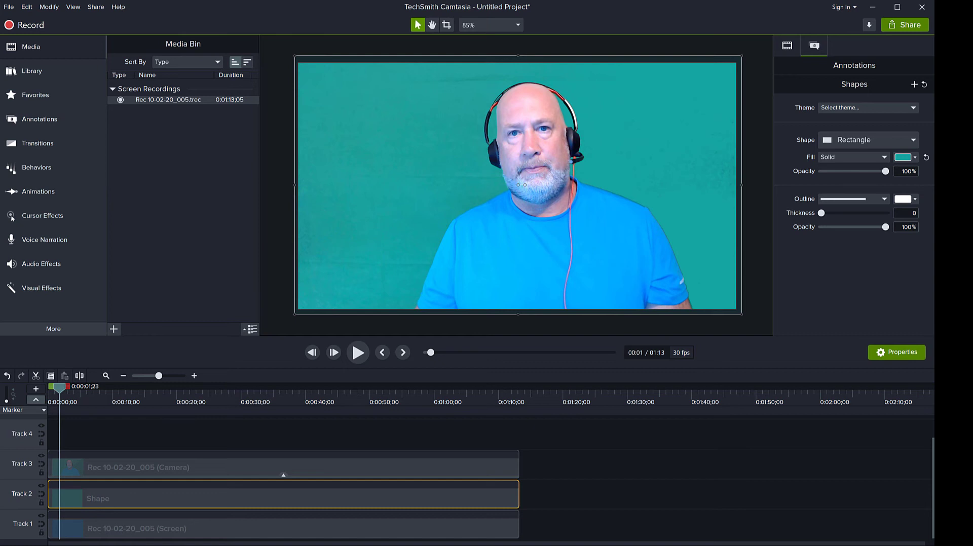
pyautogui.moveTo(157, 154); pyautogui.dragTo(157, 153)
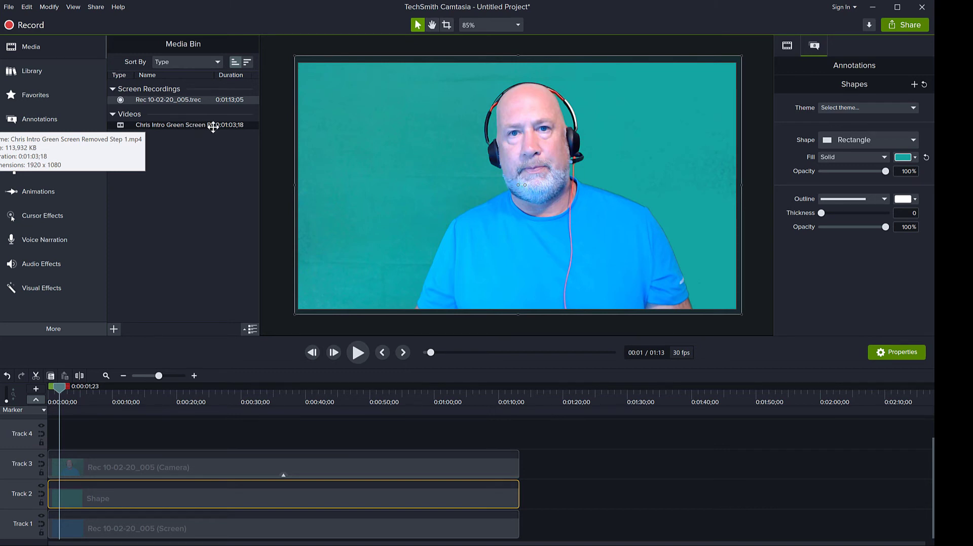
pyautogui.click(189, 124)
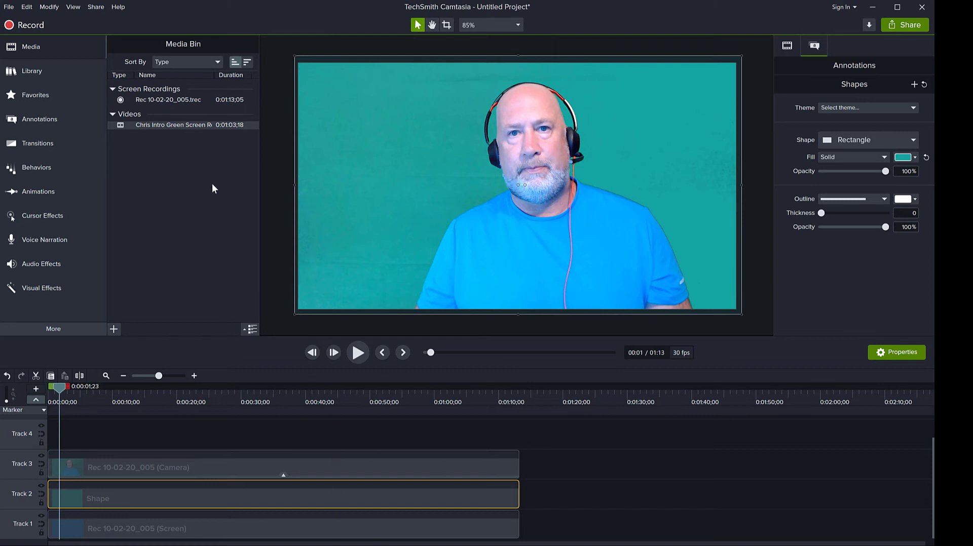
# Step: Delete the Shape clip from Track 2
pyautogui.moveTo(574, 438); pyautogui.dragTo(376, 496)
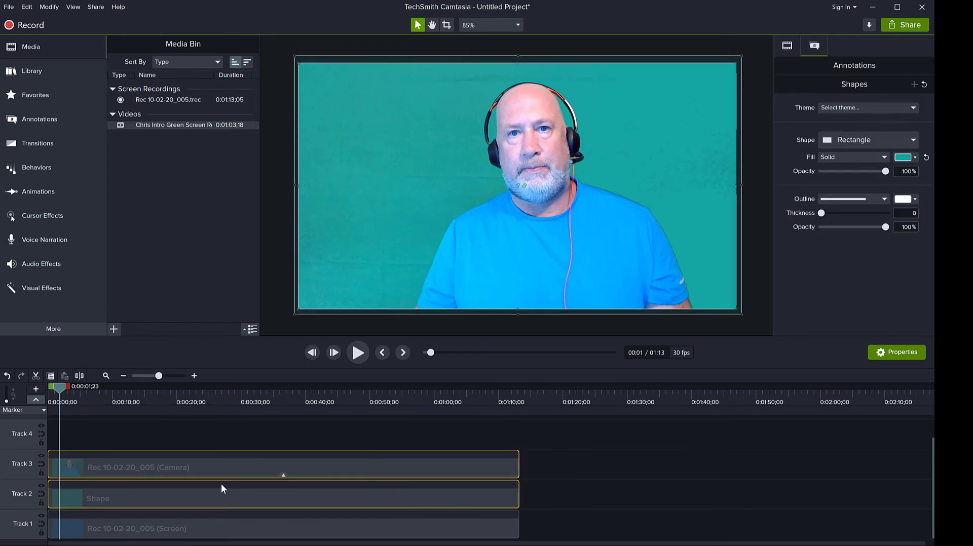
pyautogui.click(307, 442)
pyautogui.click(307, 495)
pyautogui.press('Delete')
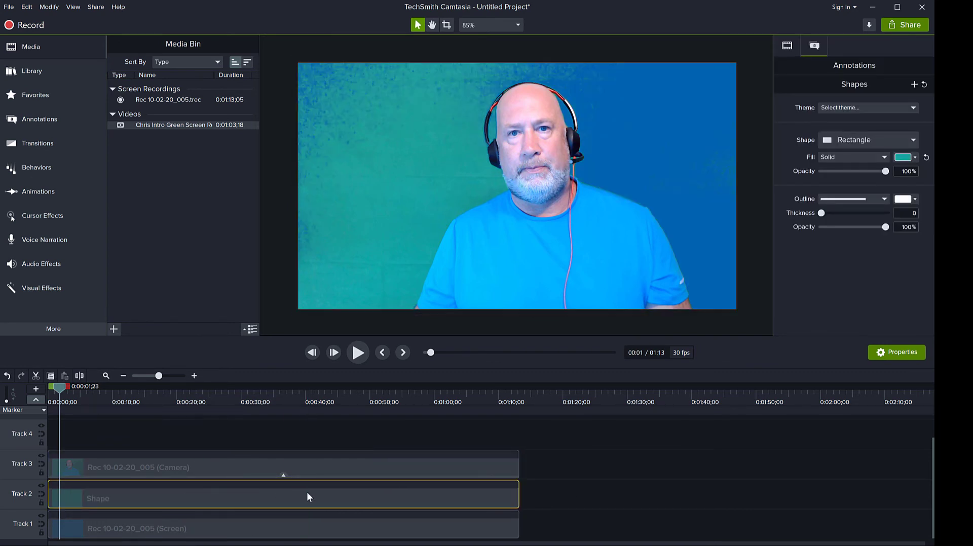
# Step: Place the rendered green-screen video from the Media Bin onto Track 4 near 7 seconds
pyautogui.click(263, 465)
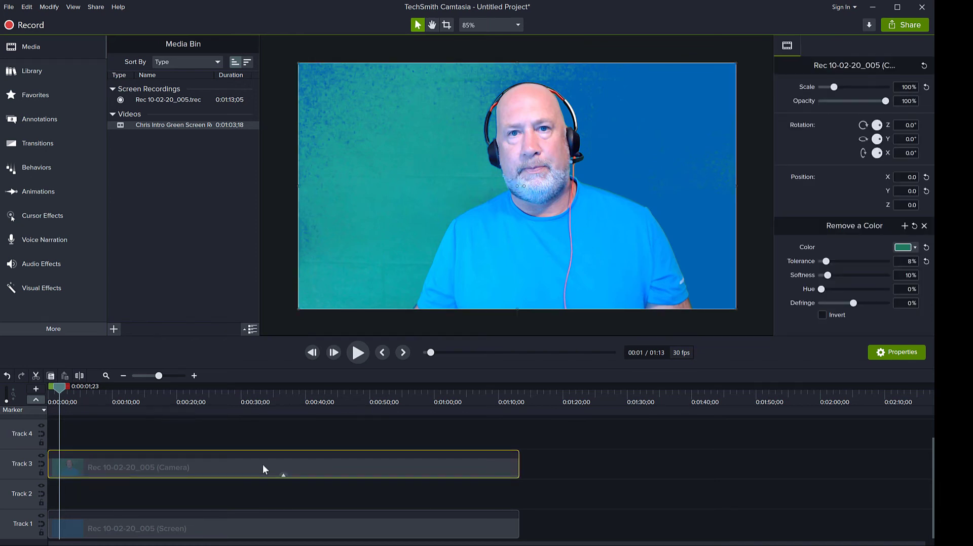
pyautogui.moveTo(59, 387); pyautogui.dragTo(123, 385)
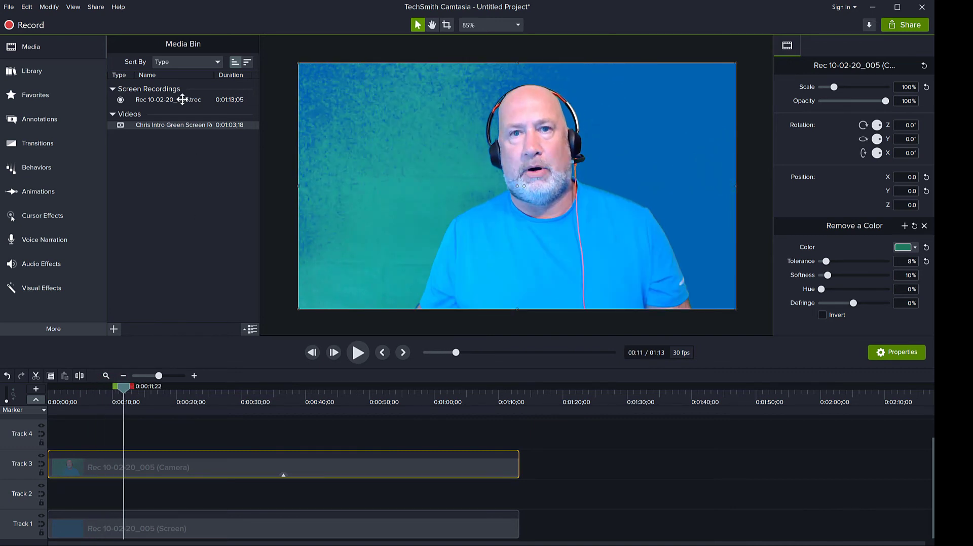
pyautogui.moveTo(173, 127); pyautogui.dragTo(27, 434)
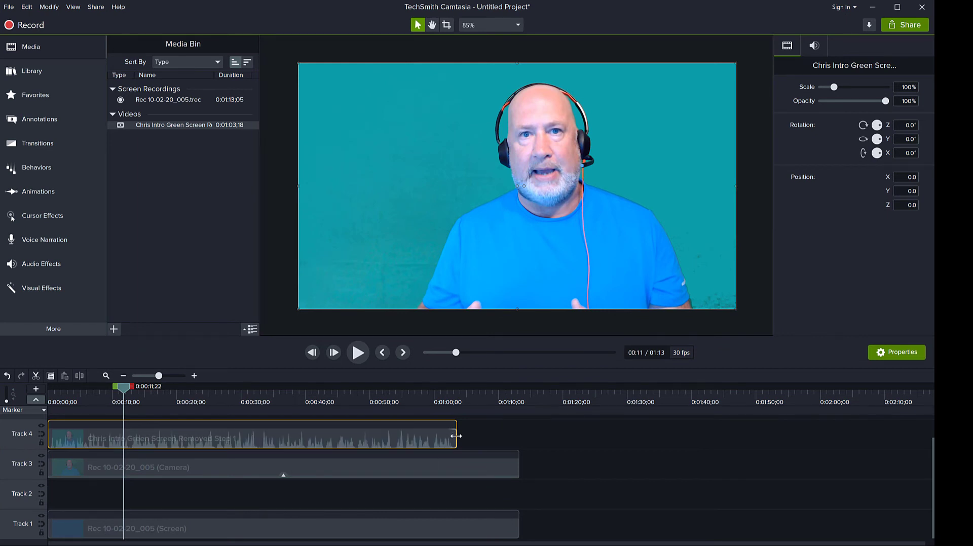
pyautogui.moveTo(457, 436); pyautogui.dragTo(526, 479)
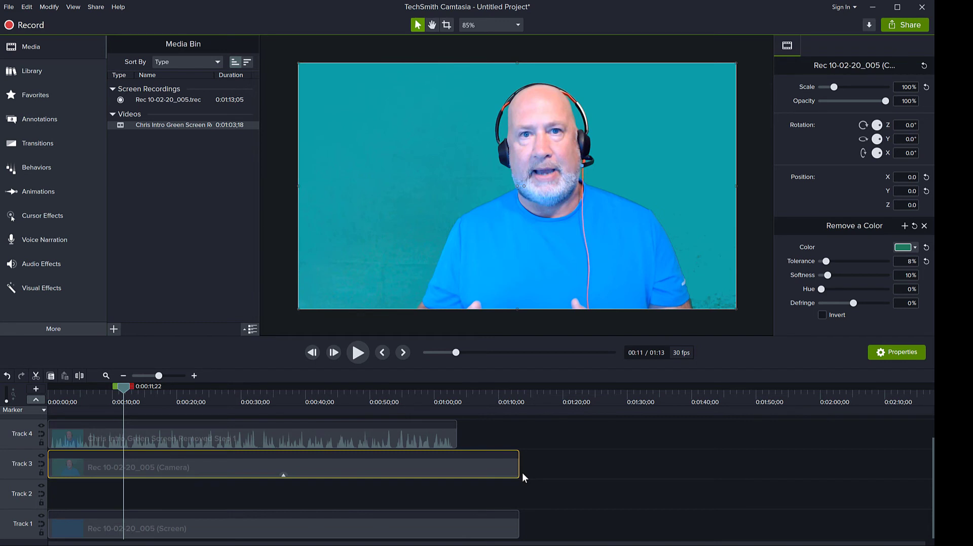
# Step: Remove the camera clip from Track 3
pyautogui.click(554, 463)
pyautogui.click(484, 464)
pyautogui.press('Delete')
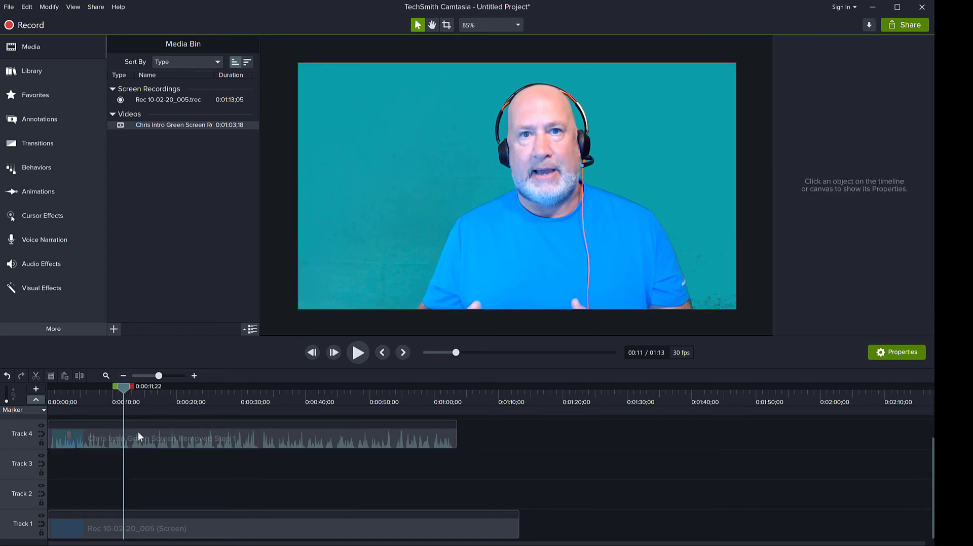
# Step: Silence the audio of the rendered clip on Track 4
pyautogui.click(168, 436)
pyautogui.rightClick(167, 436)
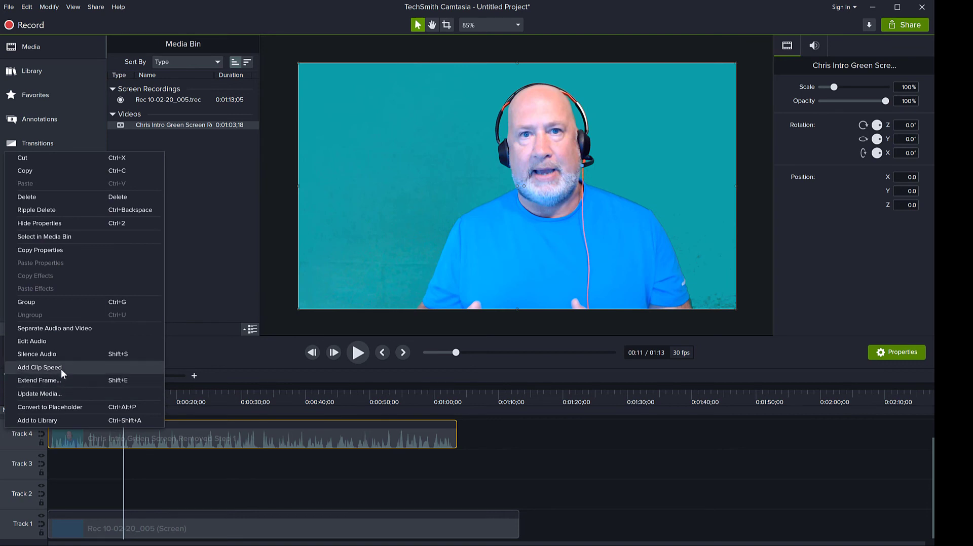
pyautogui.click(59, 354)
# Step: Preview the clip from about 6 seconds, then stop playback
pyautogui.moveTo(125, 390); pyautogui.dragTo(88, 390)
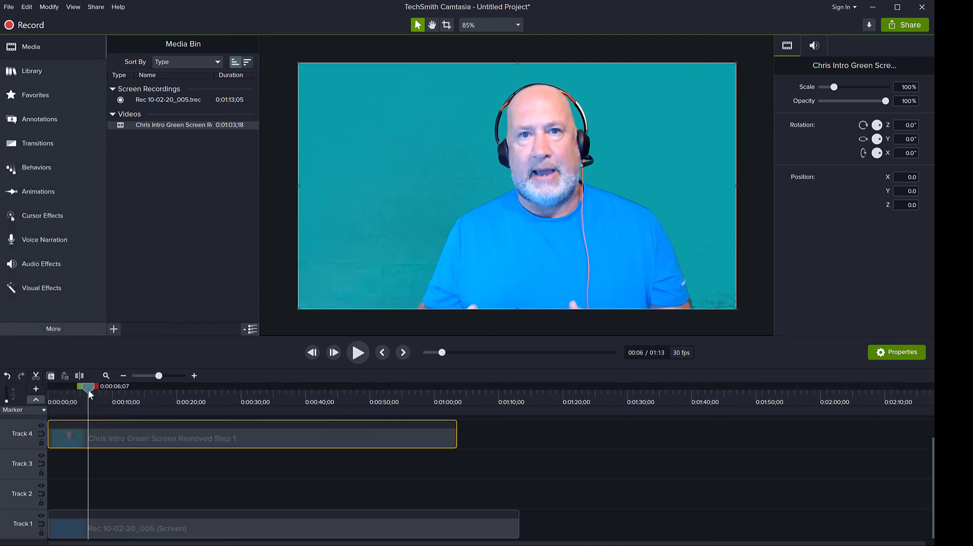
pyautogui.press('space')
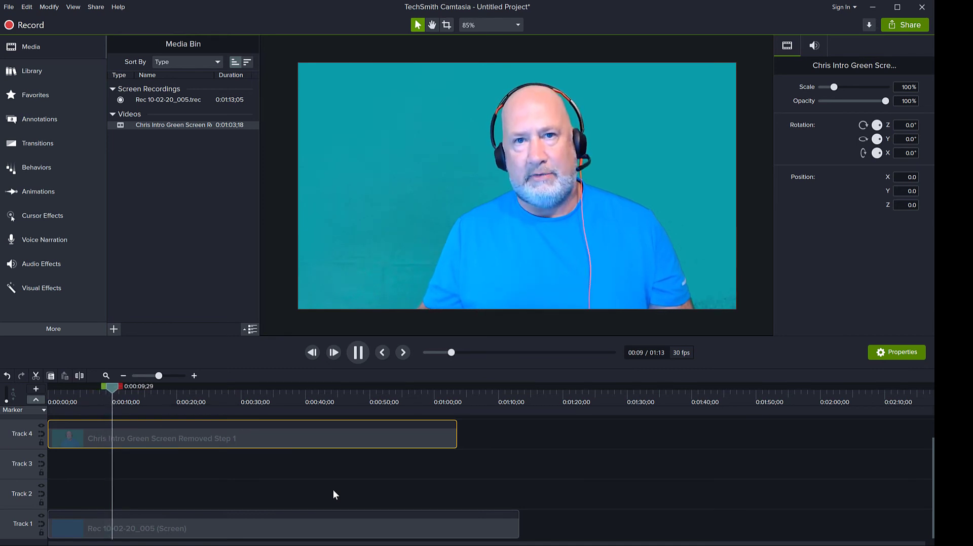
pyautogui.press('space')
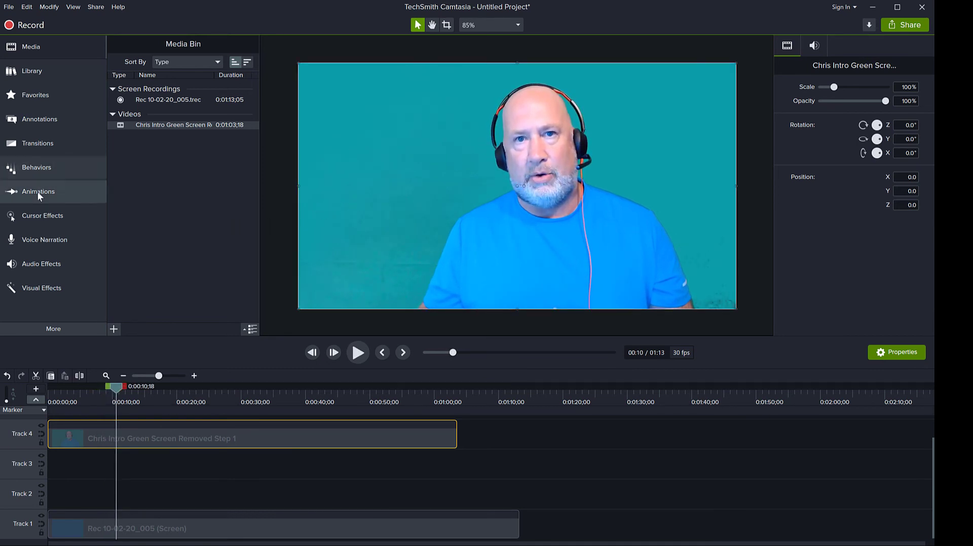
# Step: Apply the Remove a Color visual effect to the Track 4 clip
pyautogui.click(36, 289)
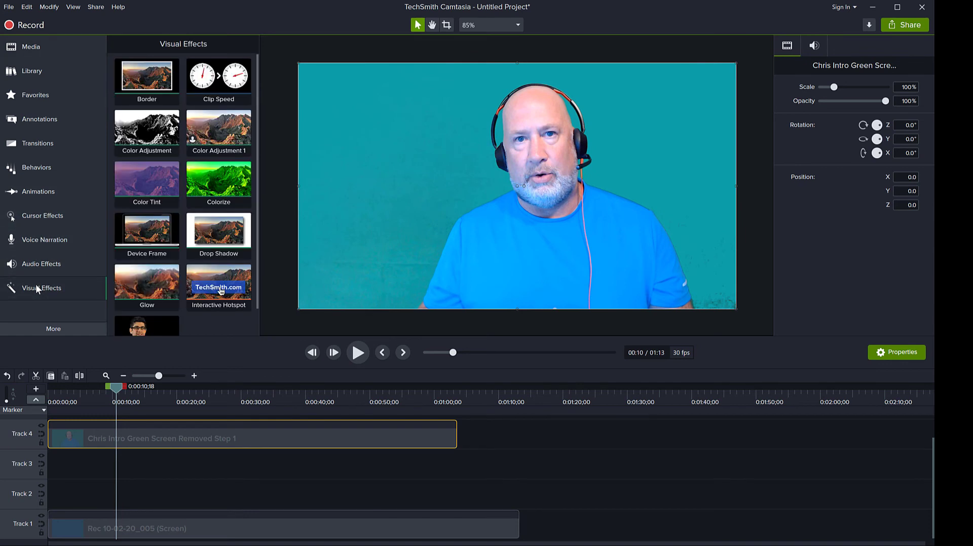
pyautogui.scroll(-2, 146, 306)
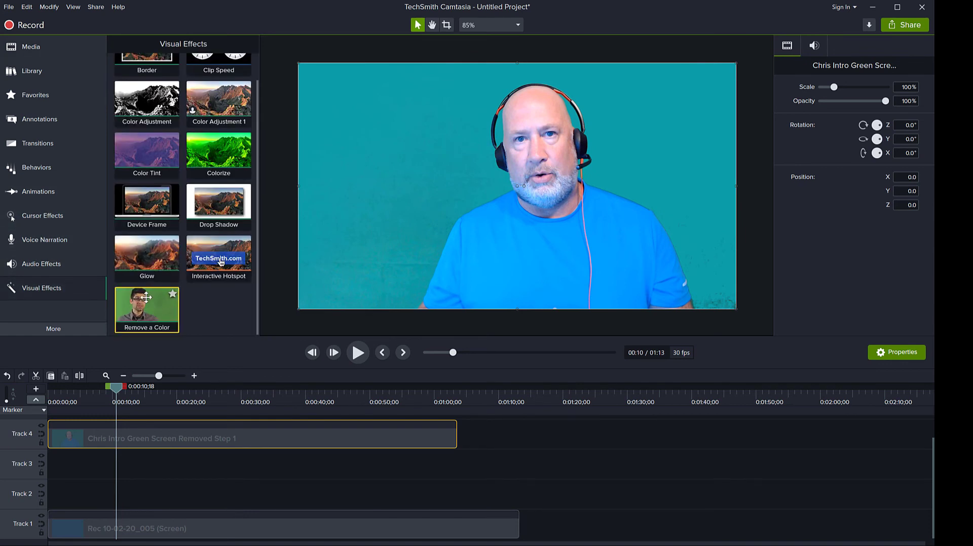
pyautogui.moveTo(146, 307); pyautogui.dragTo(148, 435)
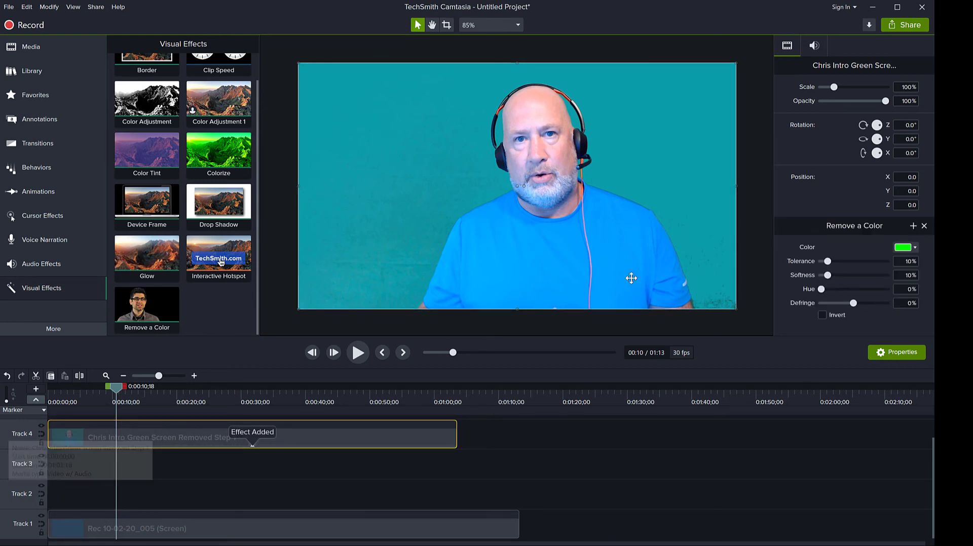
# Step: Sample the teal backdrop (#0F99A2) as the color to remove
pyautogui.click(915, 247)
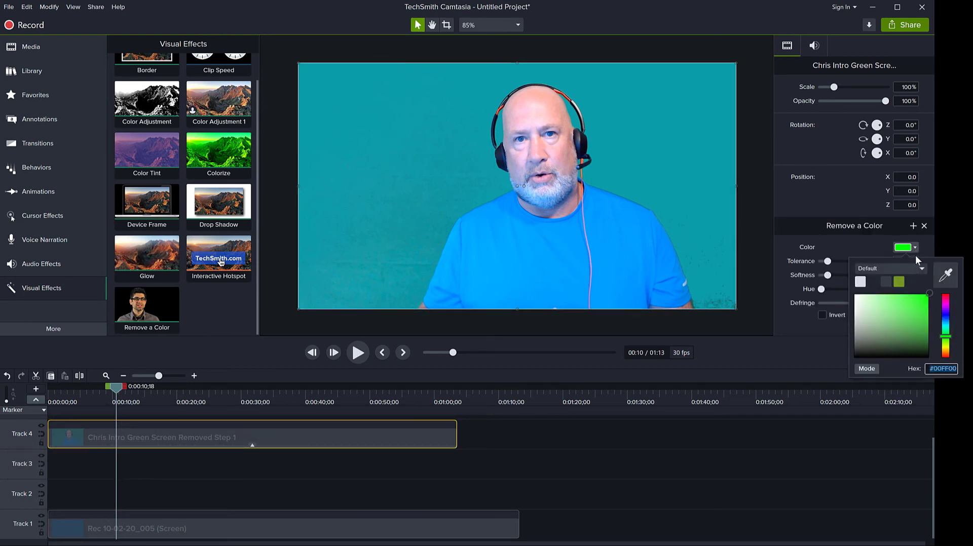
pyautogui.click(947, 279)
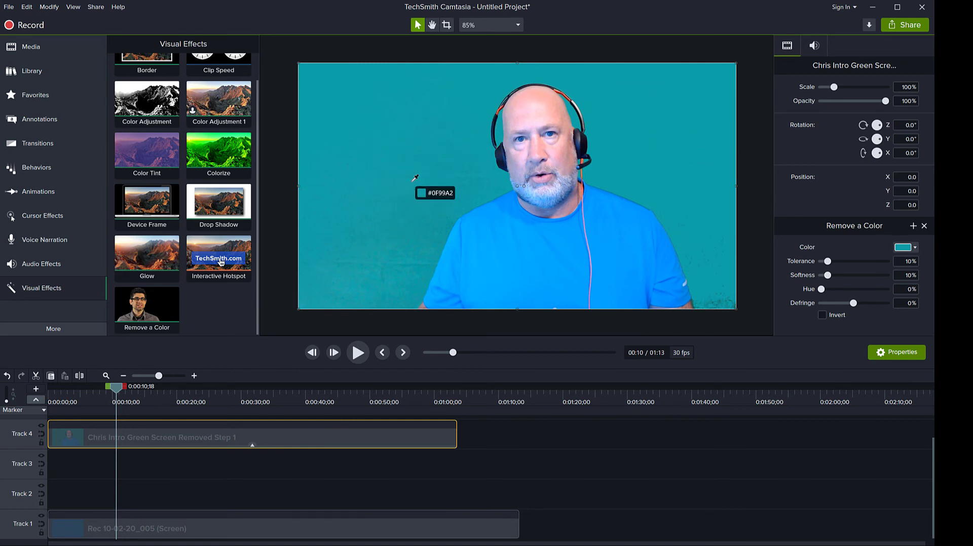
pyautogui.click(427, 165)
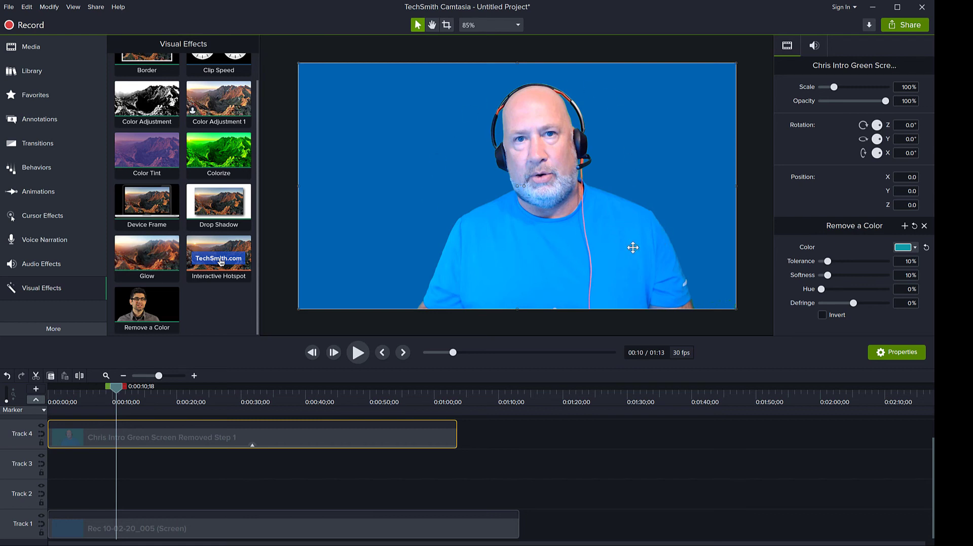
# Step: Play the keyed clip and pause at 00:16 to check the Remove a Color key
pyautogui.click(357, 357)
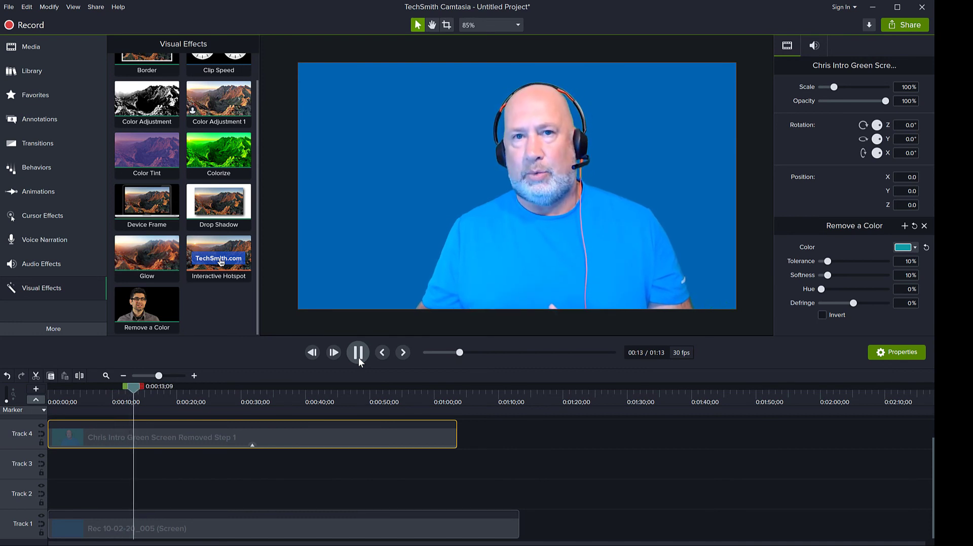
pyautogui.click(357, 355)
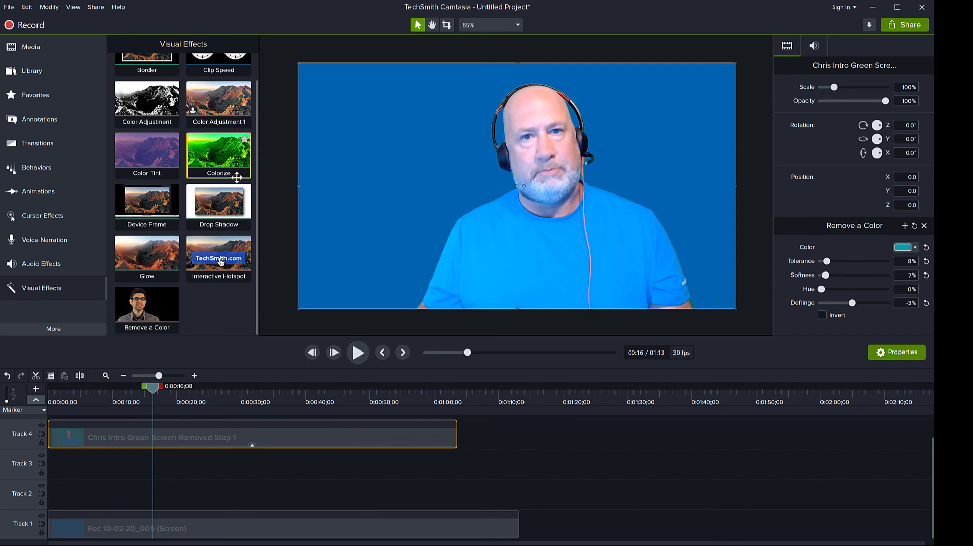
pyautogui.scroll(1, 253, 320)
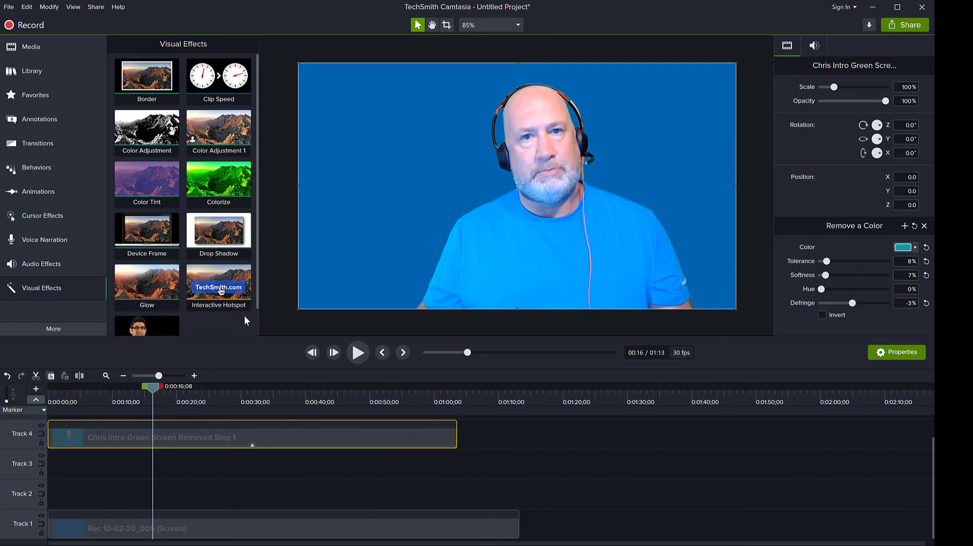
# Step: Widen the Camtasia window out to the right edge of the screen
pyautogui.scroll(-1, 218, 297)
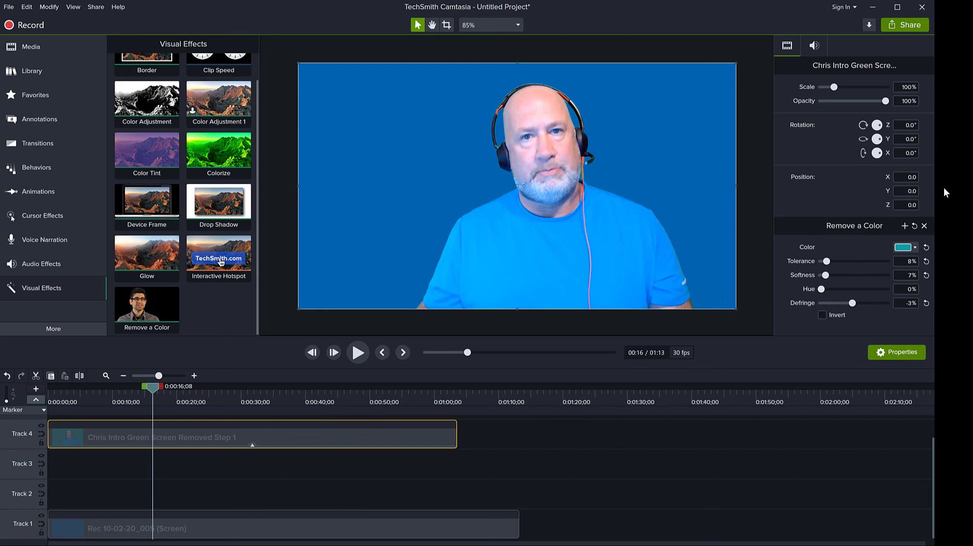
pyautogui.moveTo(933, 191); pyautogui.dragTo(967, 196)
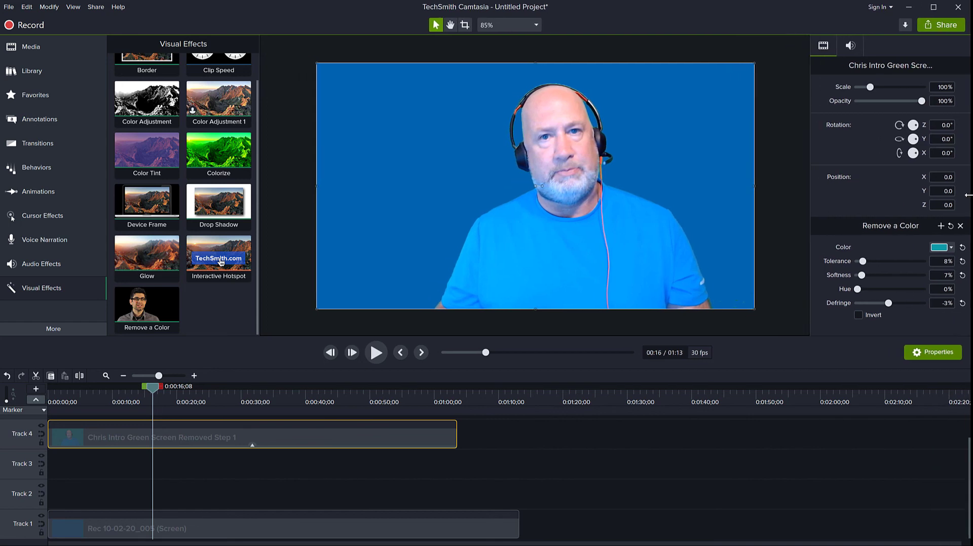